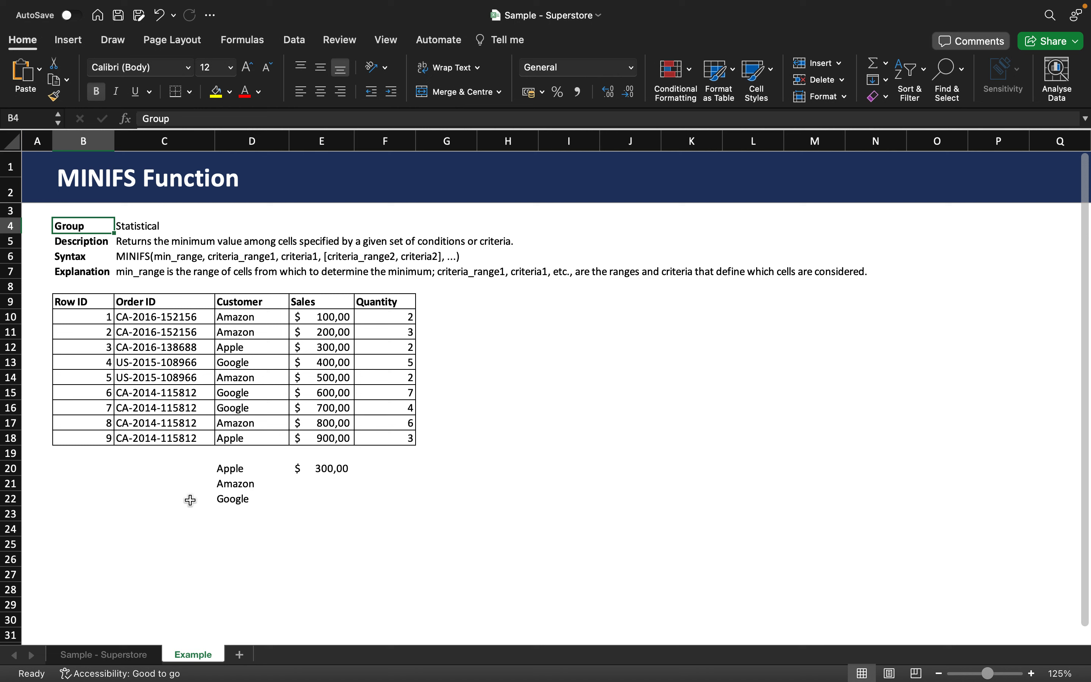
{"action": "left_click", "coordinate": [320, 471]}
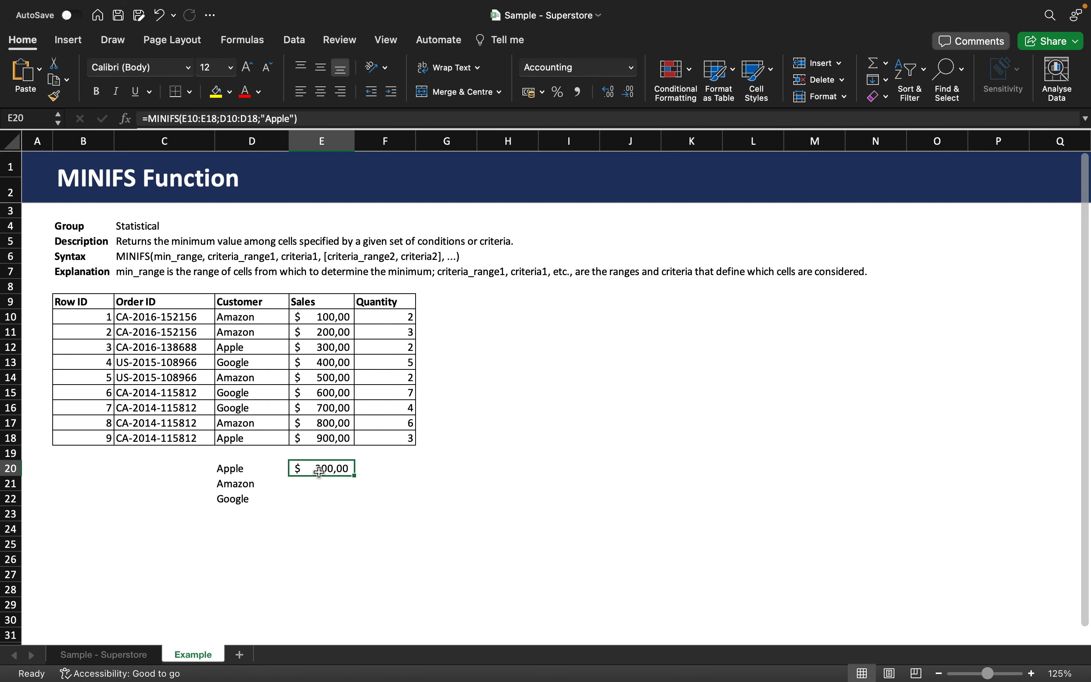
{"action": "double_click", "coordinate": [308, 468]}
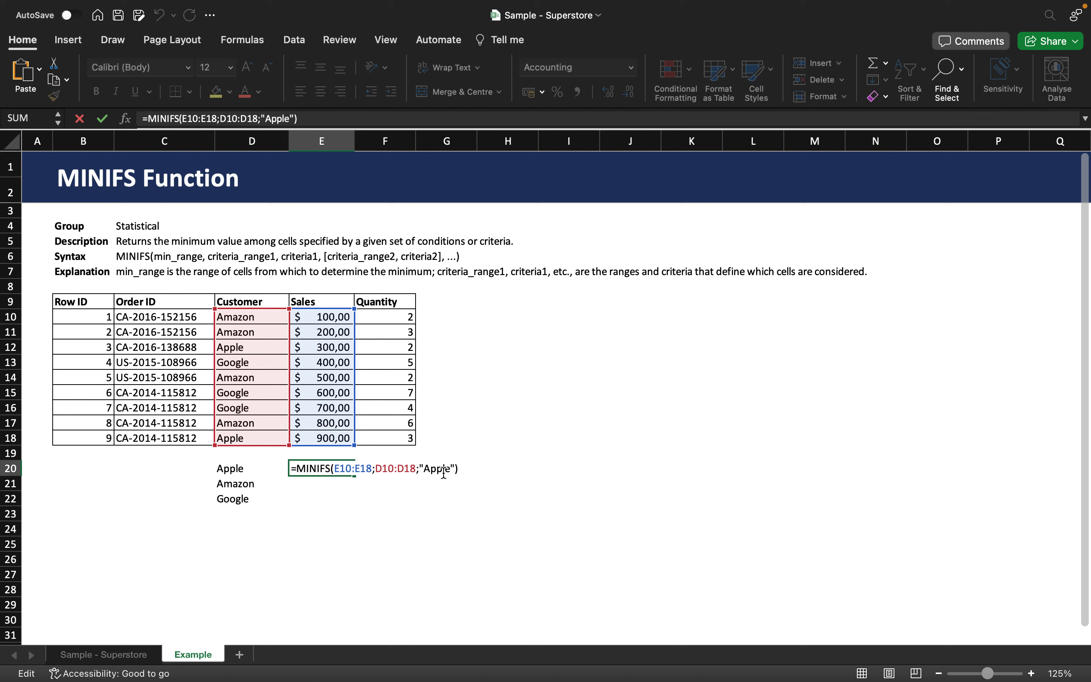
{"action": "key", "text": "Return"}
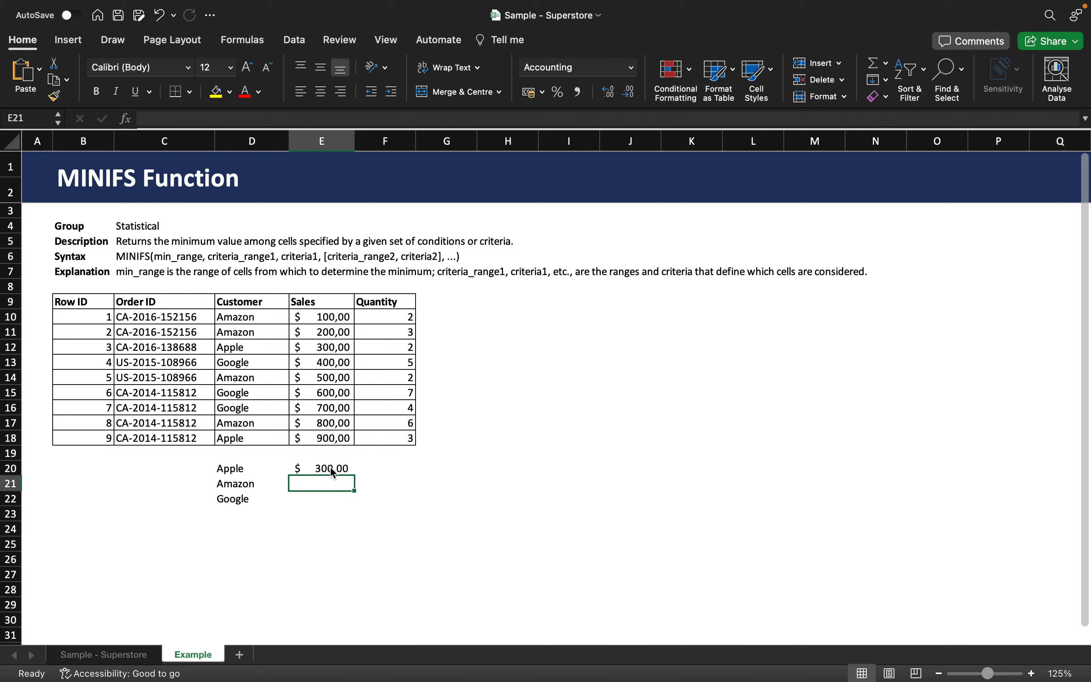
{"action": "left_click", "coordinate": [322, 348]}
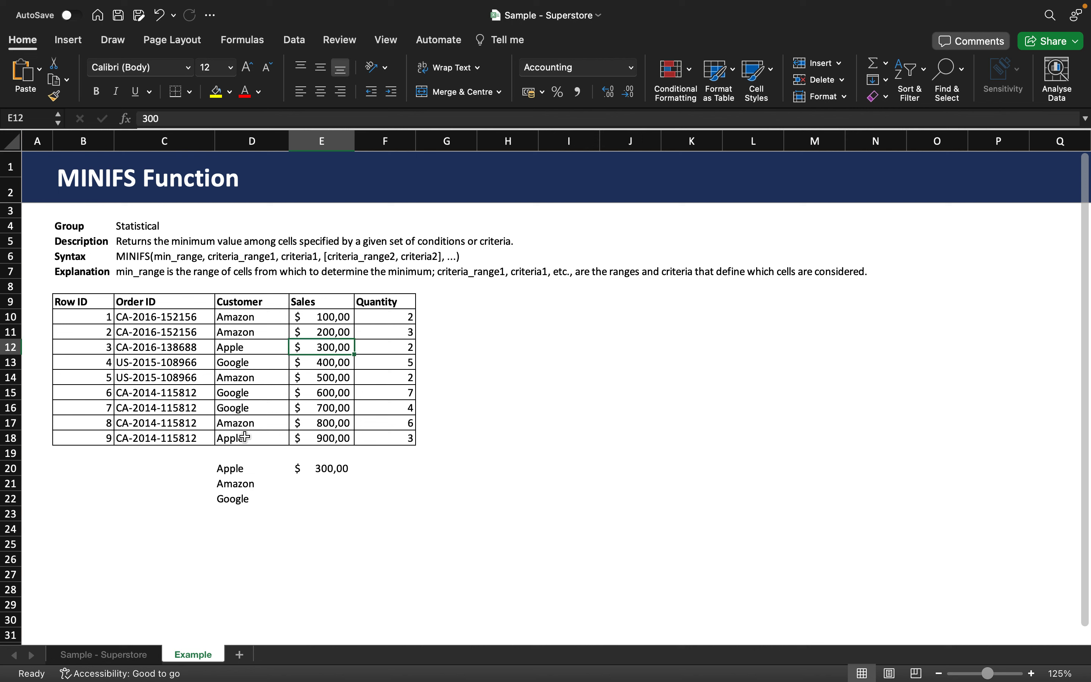
{"action": "left_click", "coordinate": [280, 436]}
{"action": "left_click", "coordinate": [319, 438]}
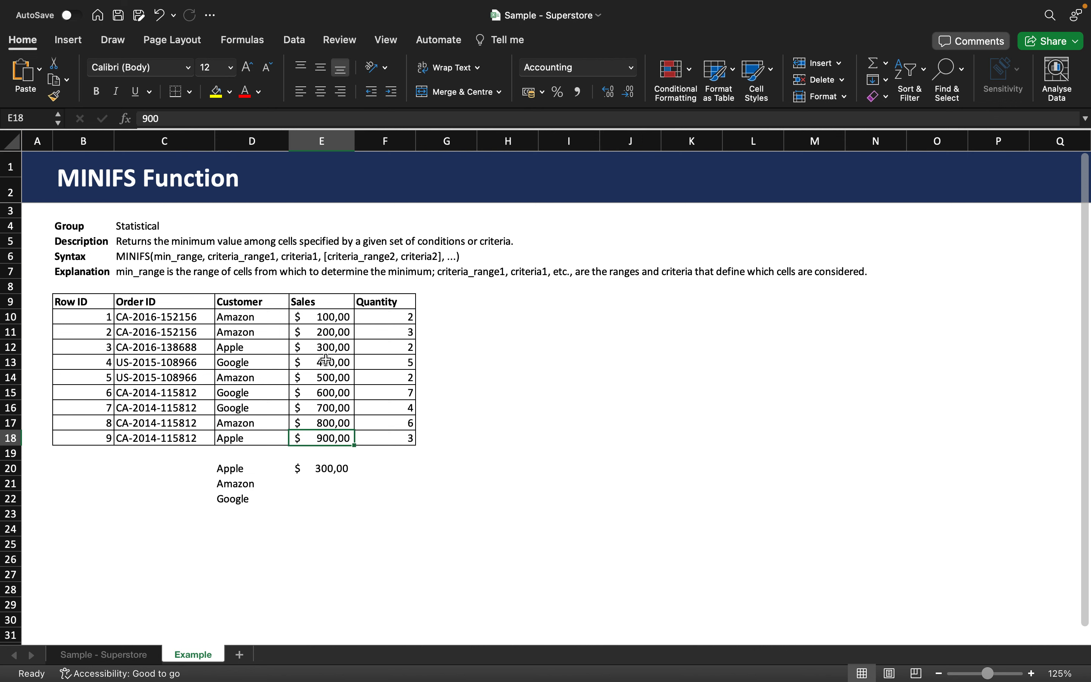
{"action": "left_click", "coordinate": [337, 350]}
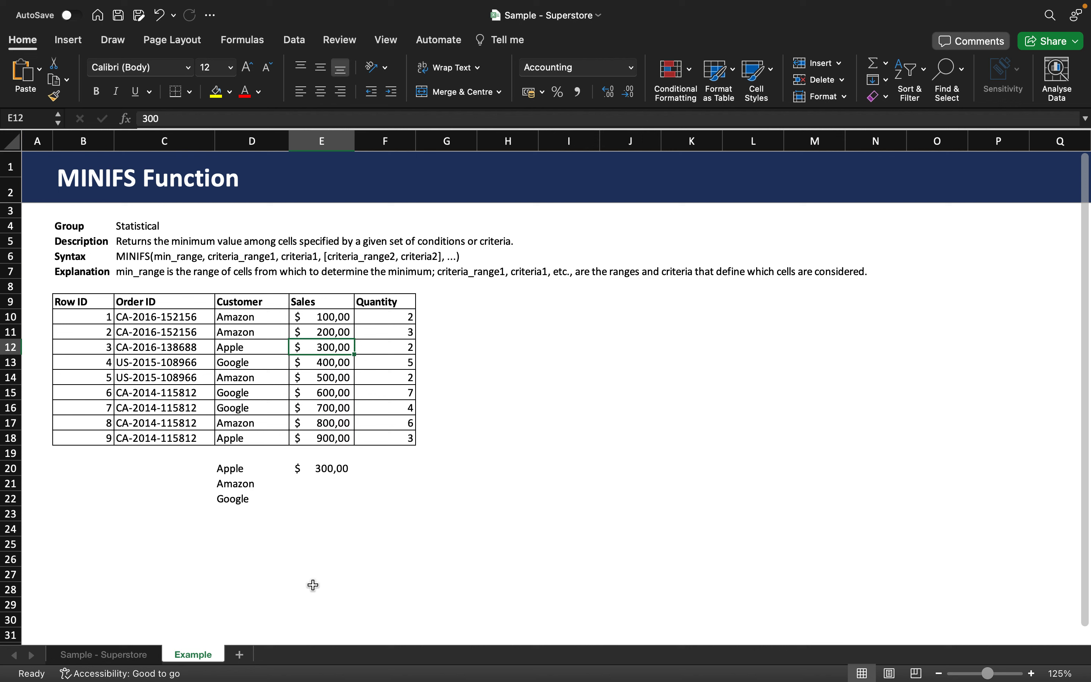
- Enter =MINIFS(E10:E18;D10:D18;"Amazon") in E21, returning $ 100,00
{"action": "left_click", "coordinate": [317, 490]}
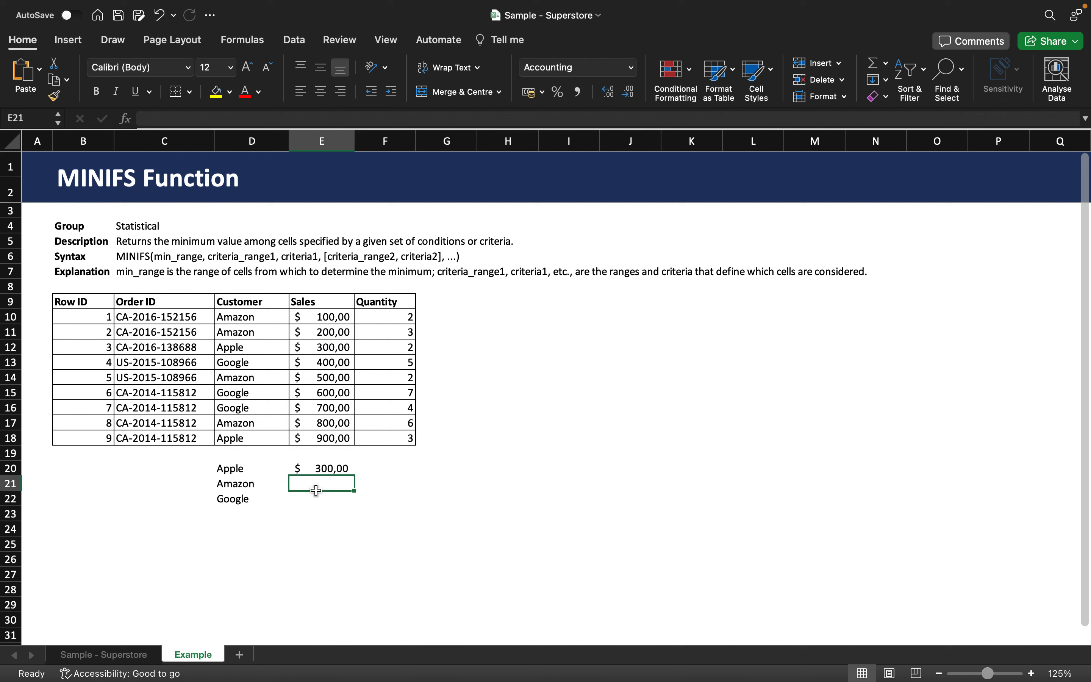
{"action": "type", "text": "="}
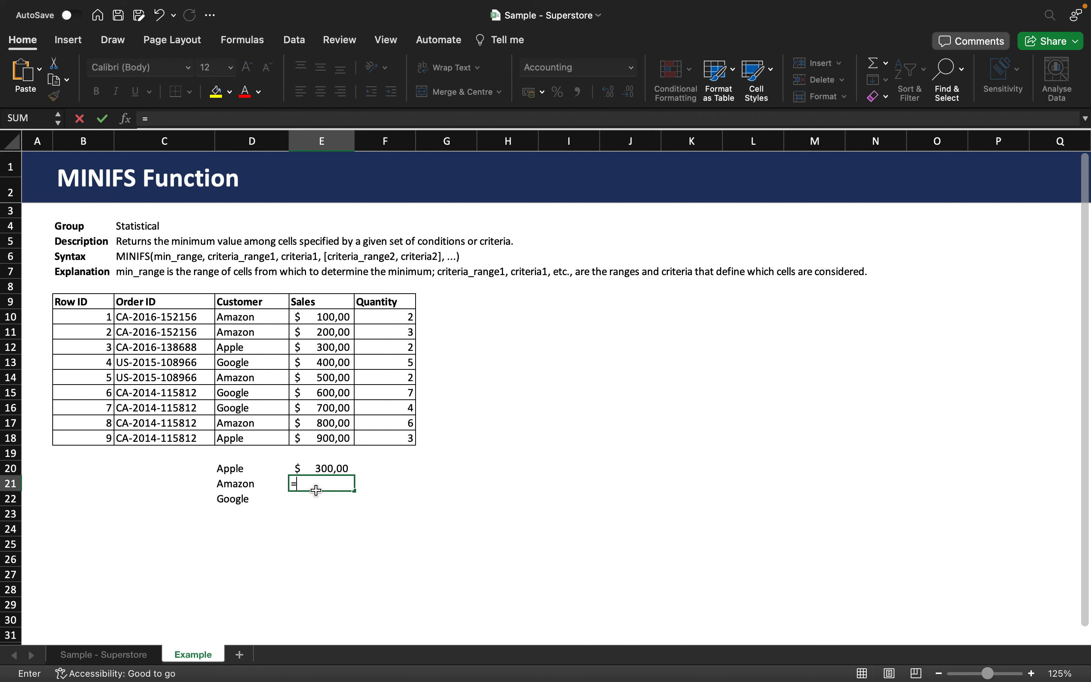
{"action": "type", "text": "MINI"}
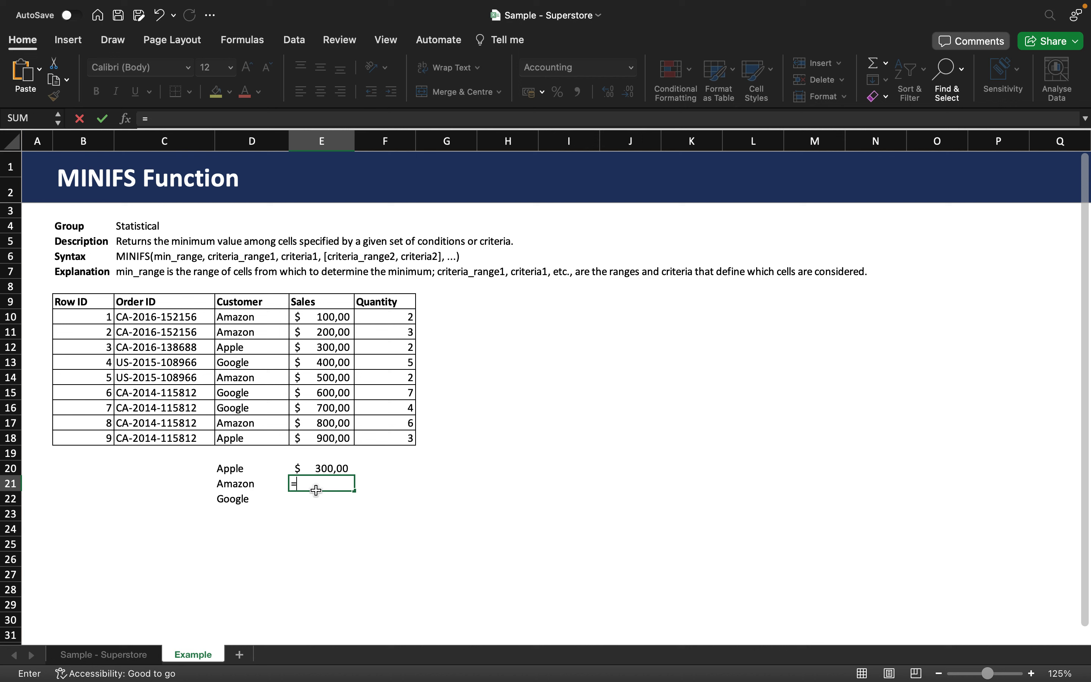
{"action": "type", "text": "FS("}
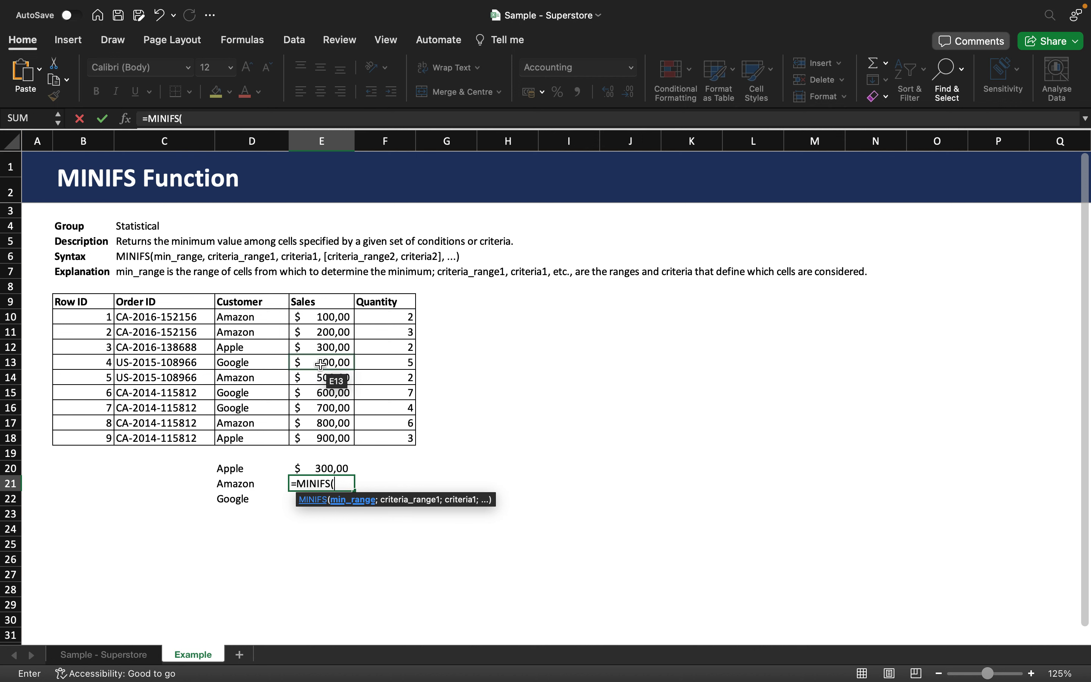
{"action": "left_click_drag", "start_coordinate": [299, 317], "coordinate": [301, 434]}
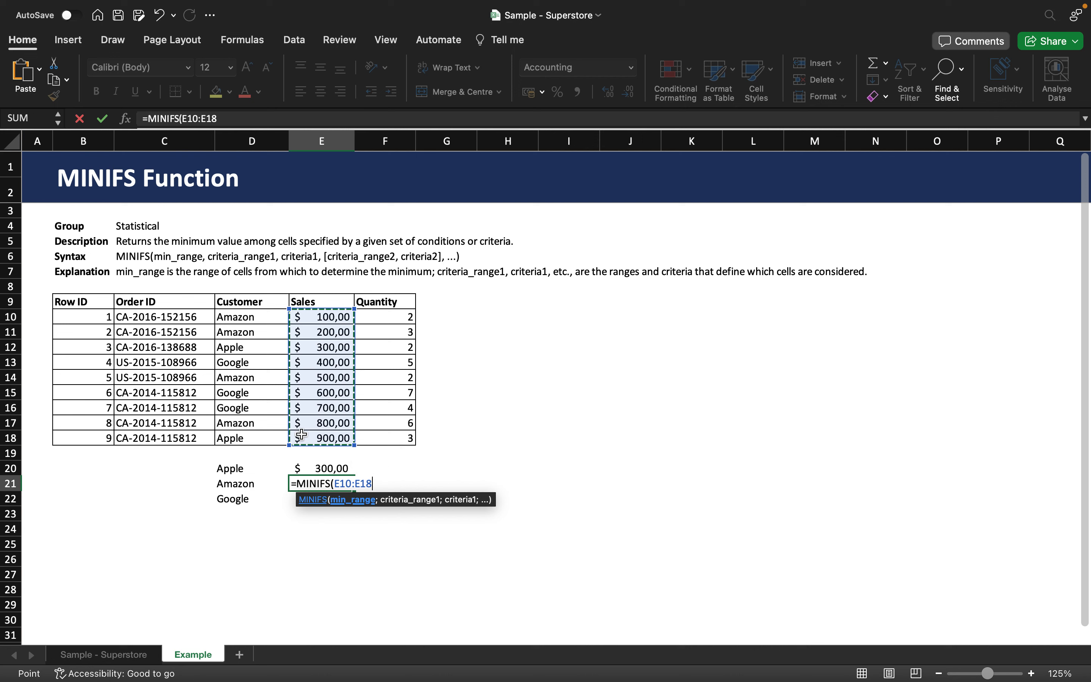
{"action": "type", "text": ";"}
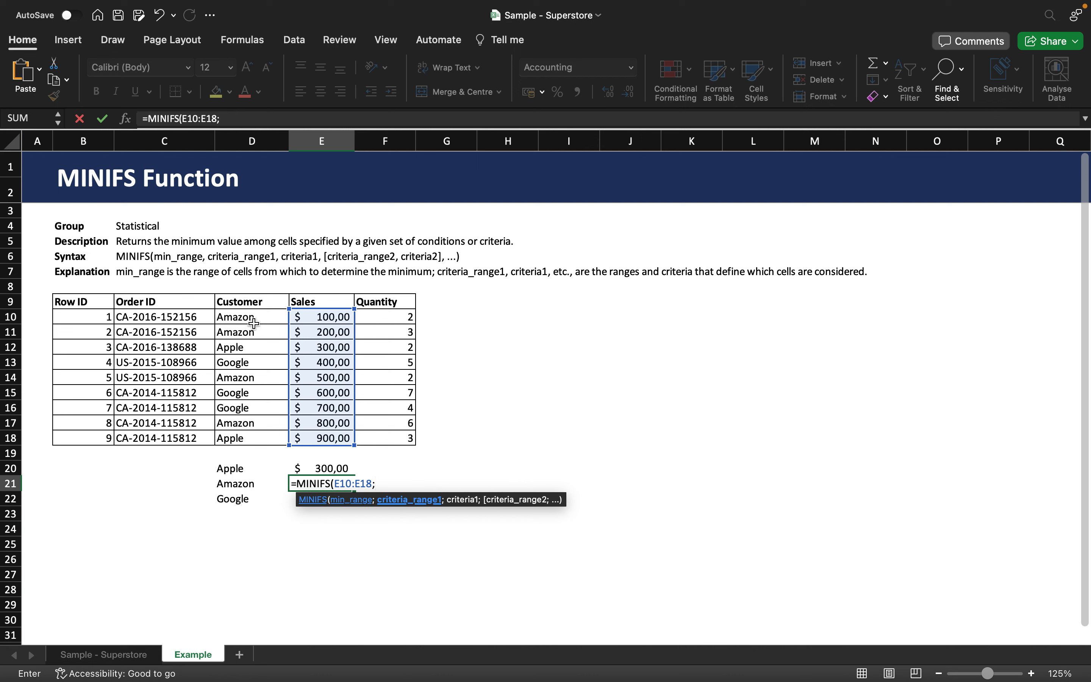
{"action": "left_click_drag", "start_coordinate": [254, 322], "coordinate": [231, 431]}
{"action": "left_click_drag", "start_coordinate": [230, 435], "coordinate": [230, 435]}
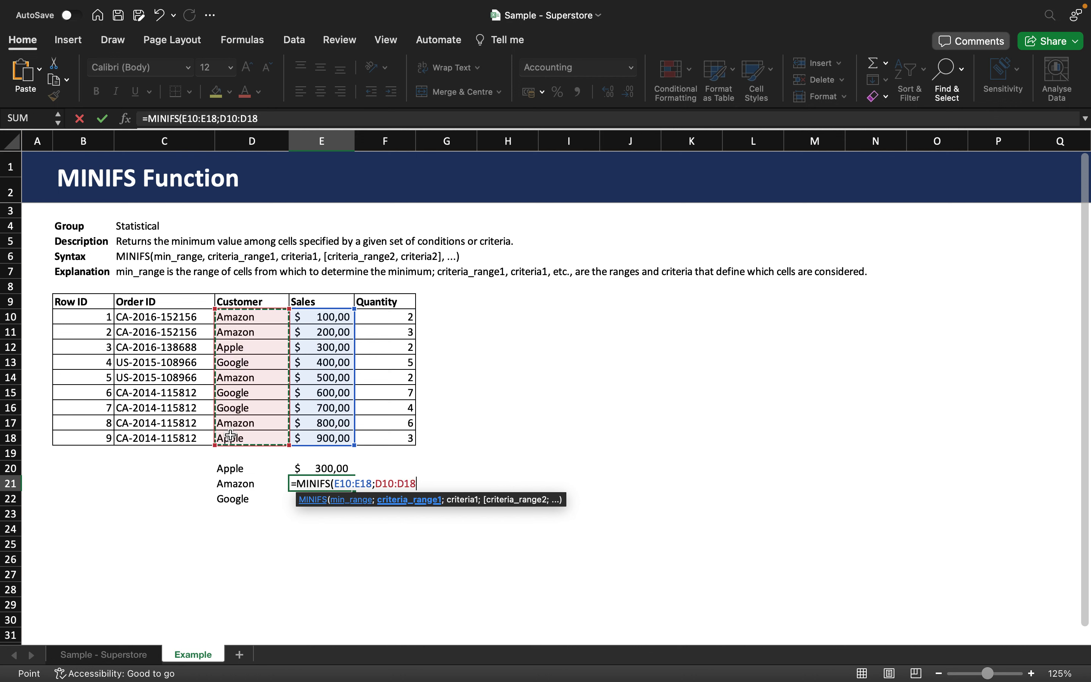
{"action": "type", "text": ";"}
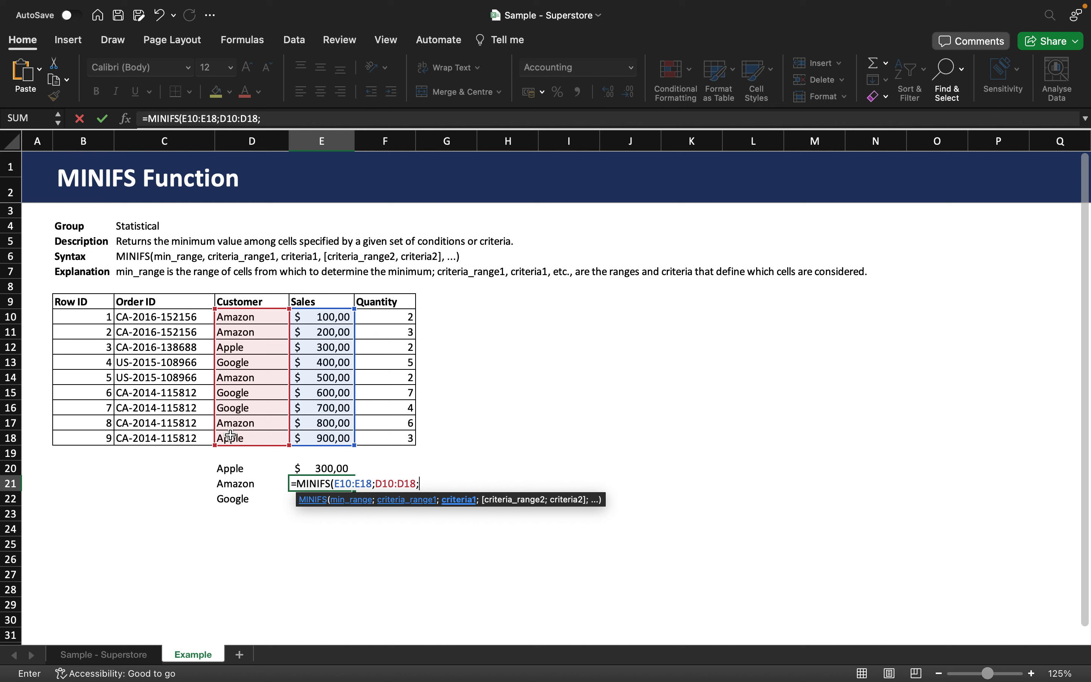
{"action": "type", "text": "\"AM"}
{"action": "key", "text": "BackSpace"}
{"action": "type", "text": "mazon\")"}
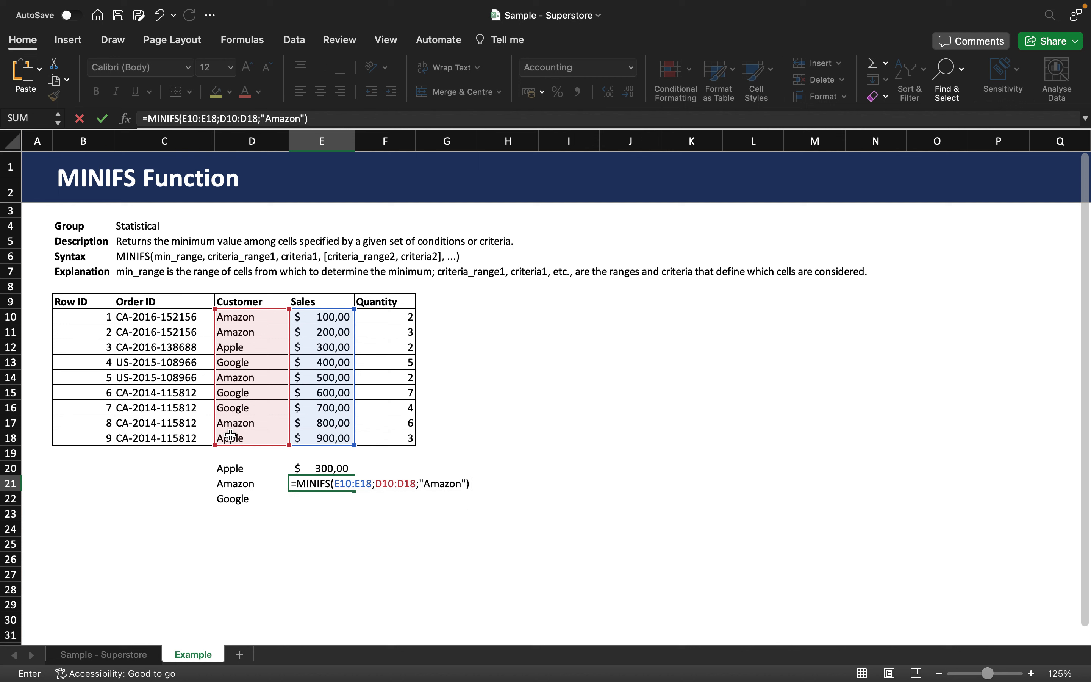
{"action": "key", "text": "Return"}
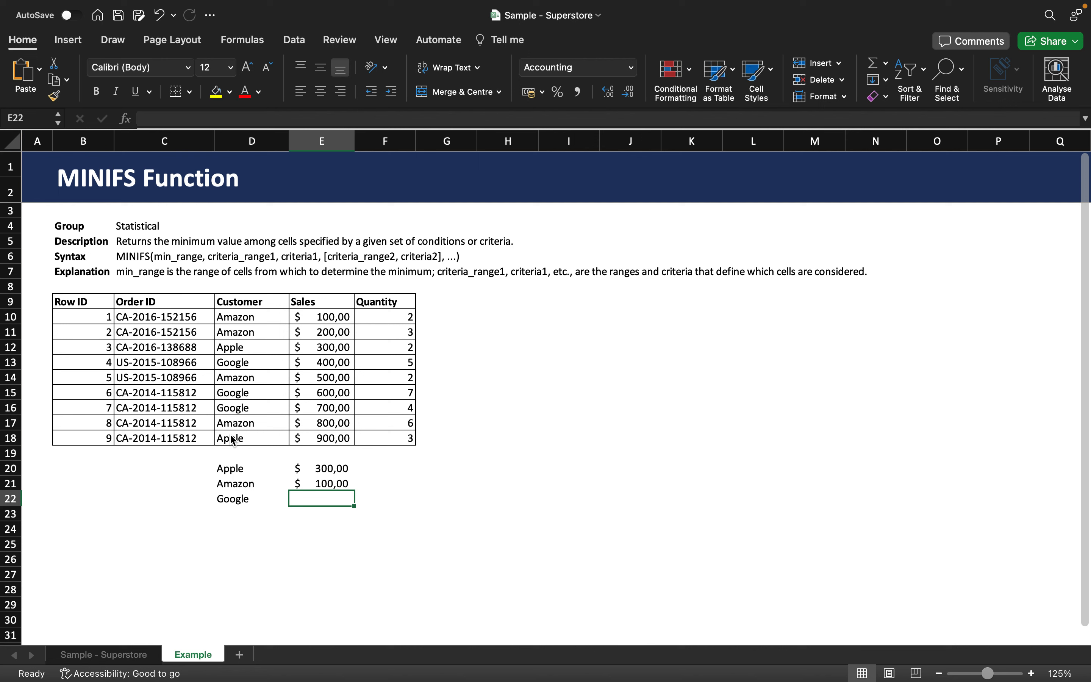
{"action": "left_click", "coordinate": [324, 484]}
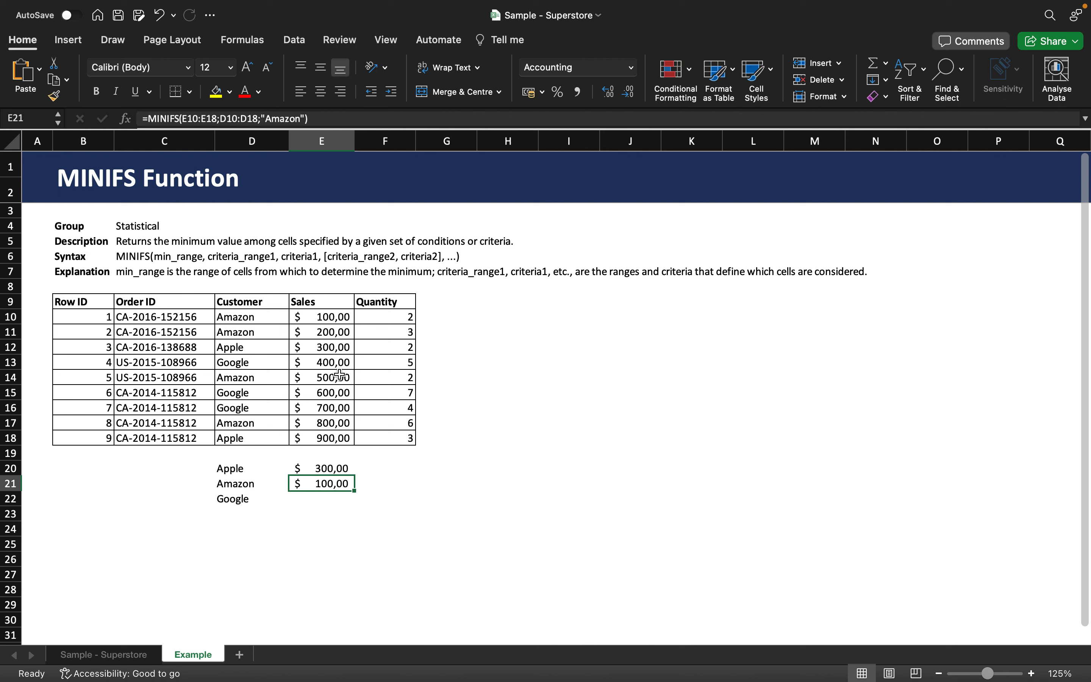
{"action": "left_click", "coordinate": [252, 424]}
{"action": "left_click", "coordinate": [318, 425]}
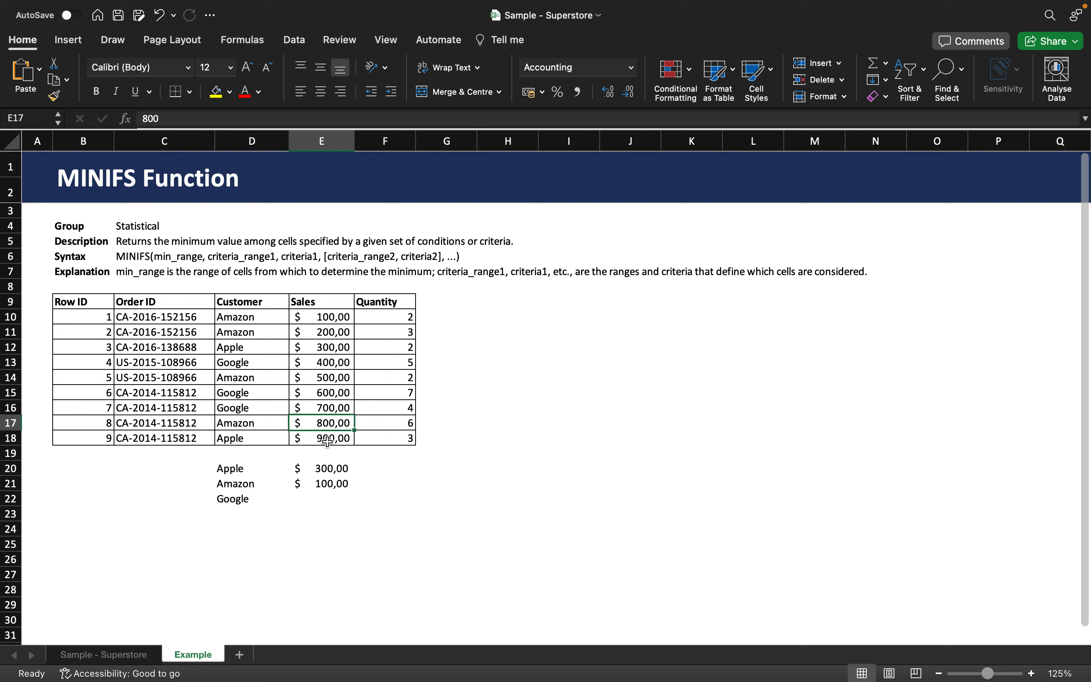
{"action": "left_click", "coordinate": [266, 378]}
{"action": "left_click", "coordinate": [311, 378]}
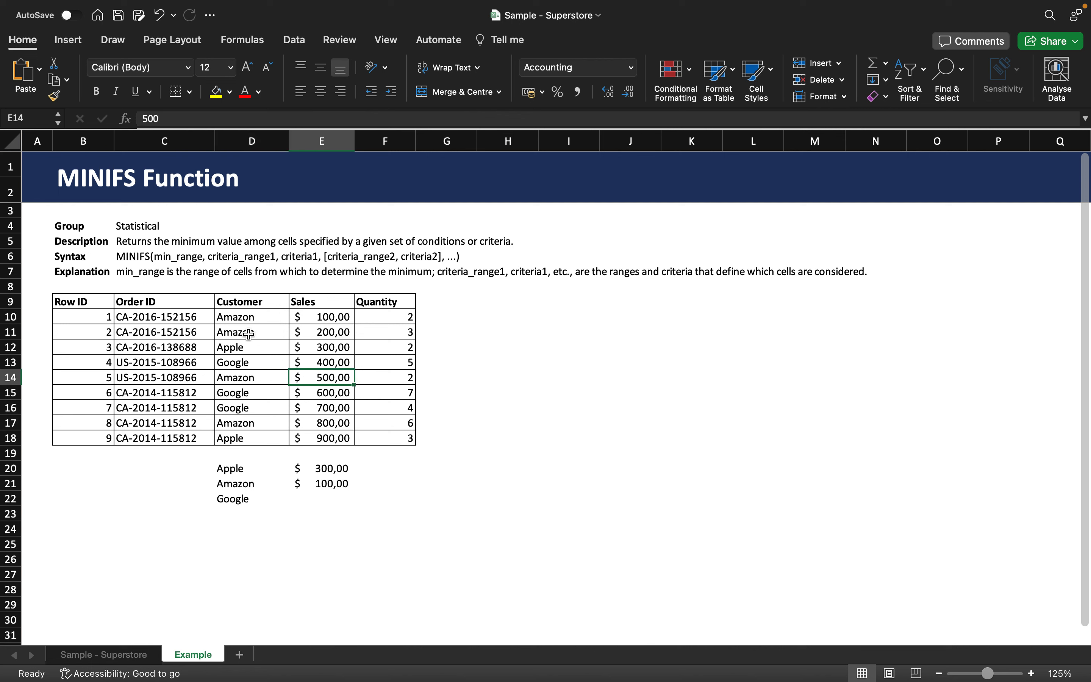
{"action": "left_click", "coordinate": [249, 334]}
{"action": "left_click", "coordinate": [294, 332]}
{"action": "left_click", "coordinate": [250, 322]}
{"action": "left_click", "coordinate": [315, 323]}
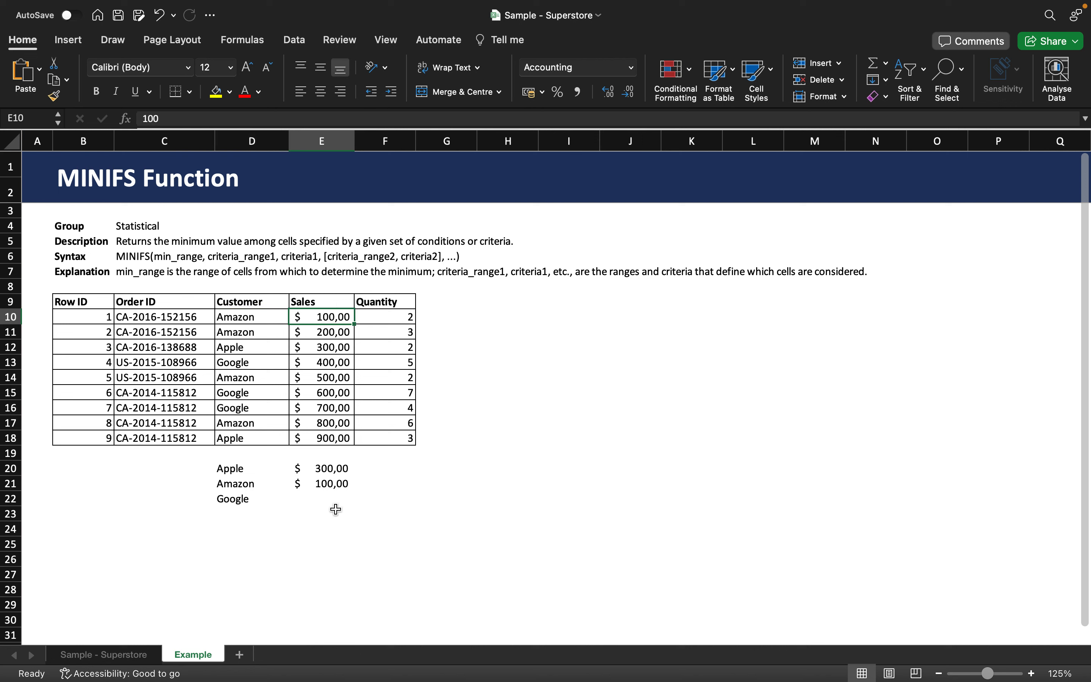
{"action": "left_click", "coordinate": [337, 488]}
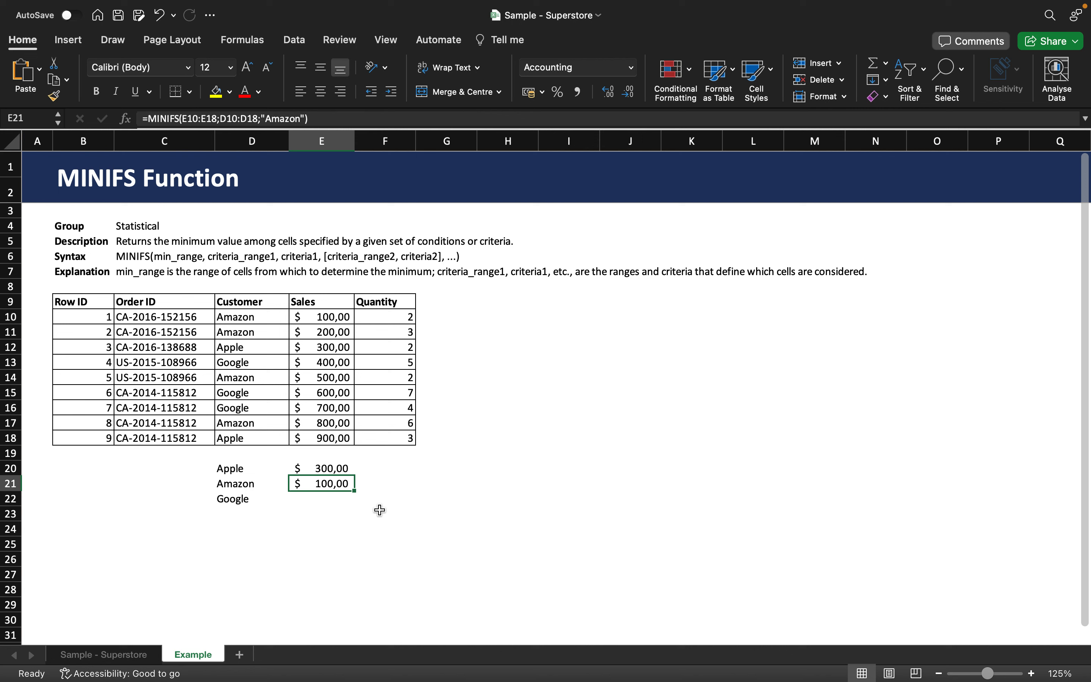
- Extend E21's formula with the criterion F10:F18 equal to 3, giving $ 200,00
{"action": "key", "text": "F2"}
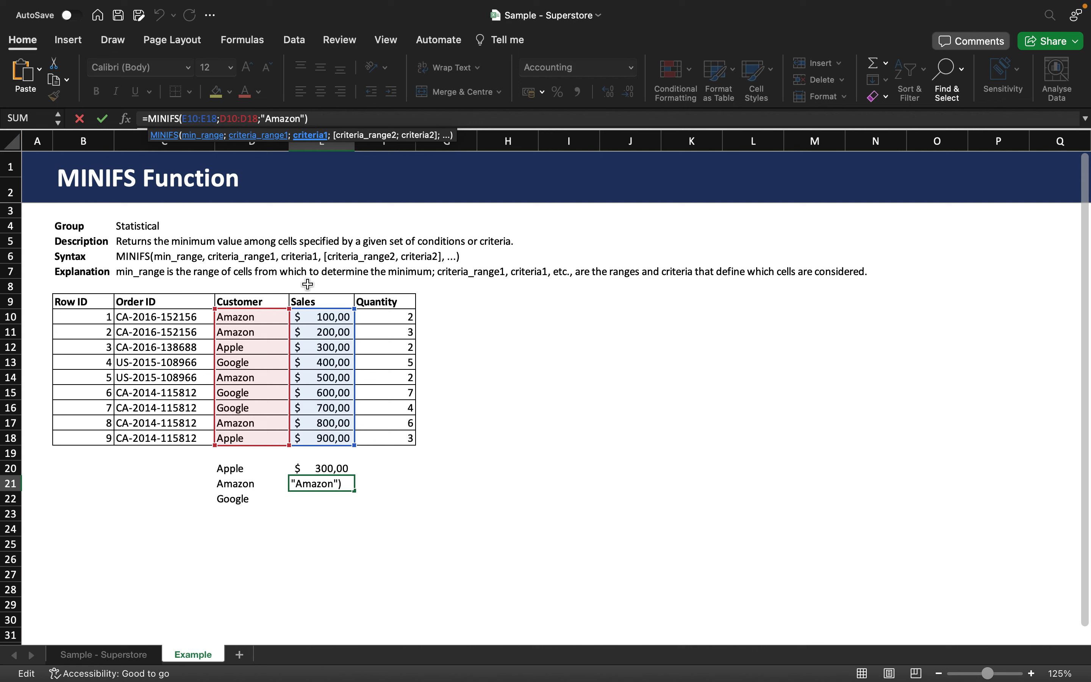
{"action": "type", "text": ";"}
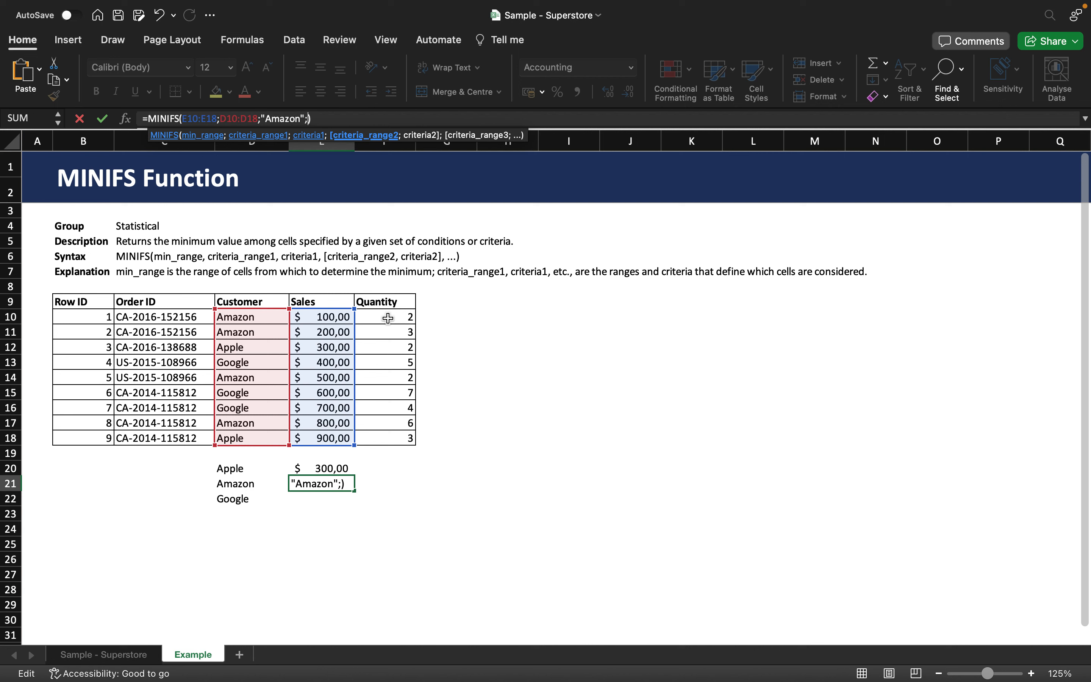
{"action": "left_click_drag", "start_coordinate": [388, 318], "coordinate": [363, 438]}
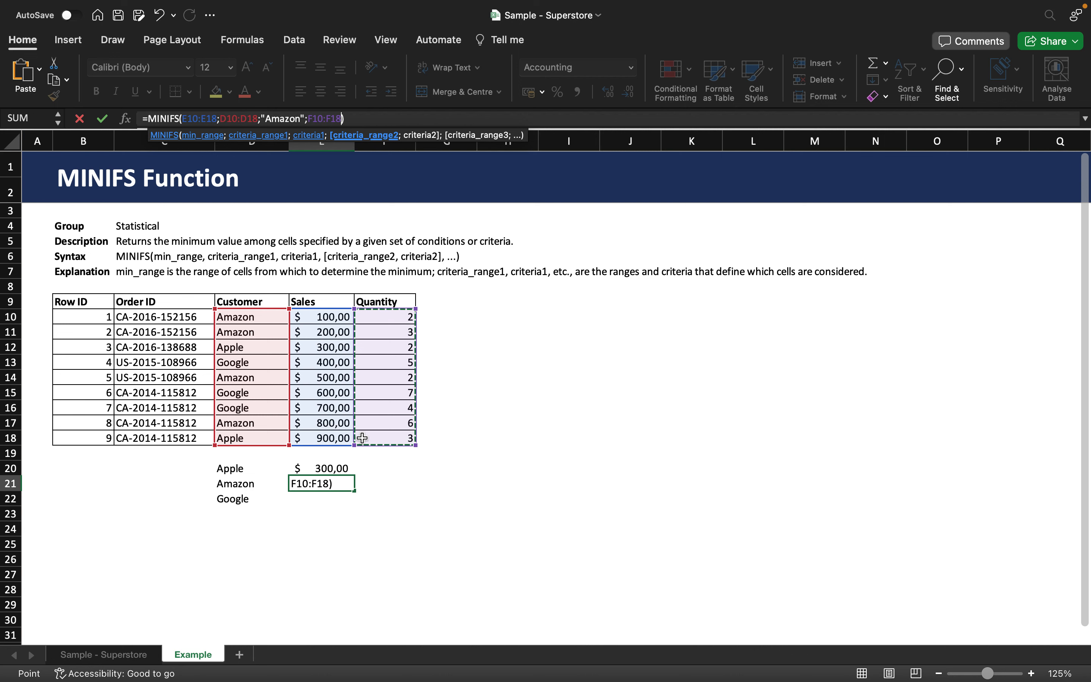
{"action": "type", "text": ";"}
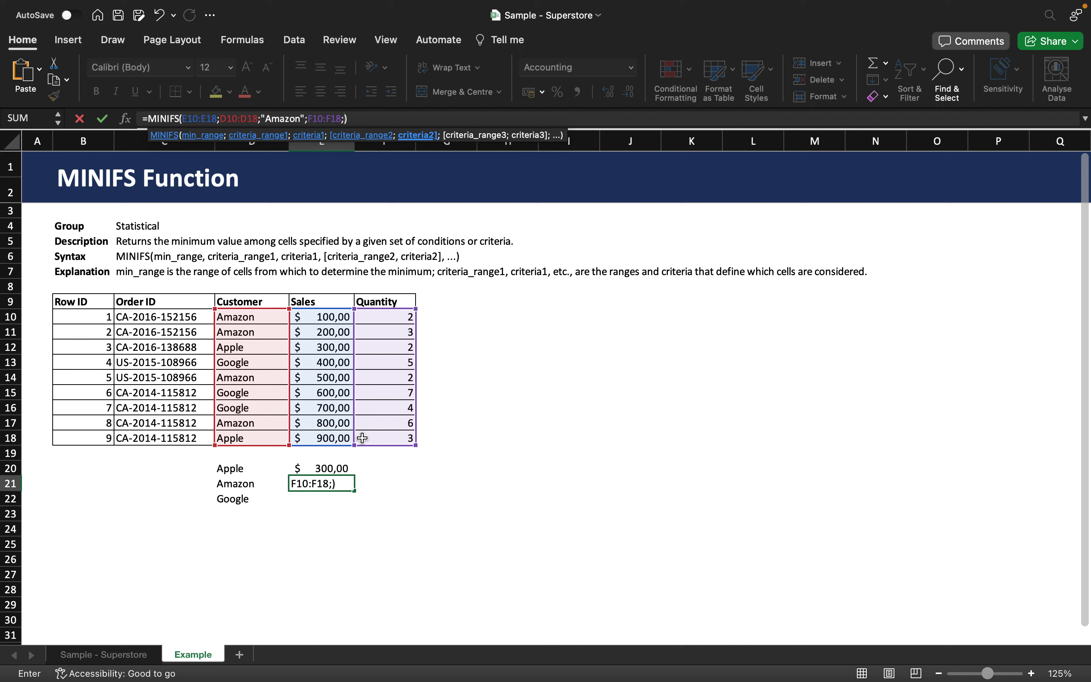
{"action": "type", "text": "3"}
{"action": "key", "text": "Return"}
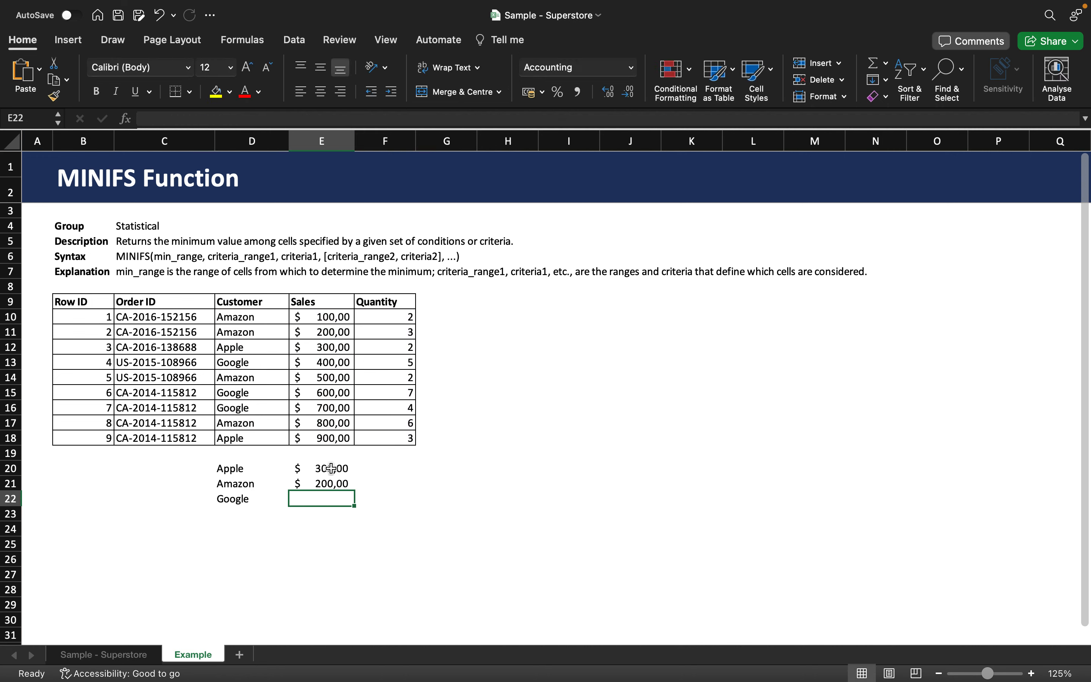
{"action": "left_click", "coordinate": [312, 487]}
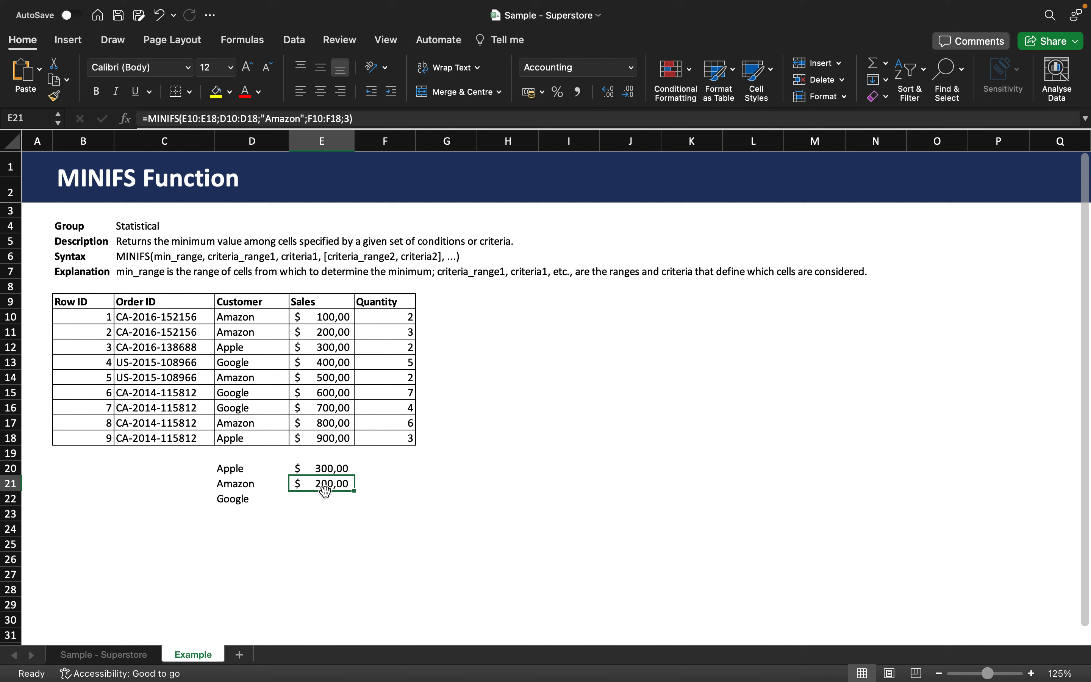
- Replace E21's quantity criterion 3 with ">2"; the result stays $ 200,00
{"action": "left_click", "coordinate": [349, 118]}
{"action": "key", "text": "BackSpace"}
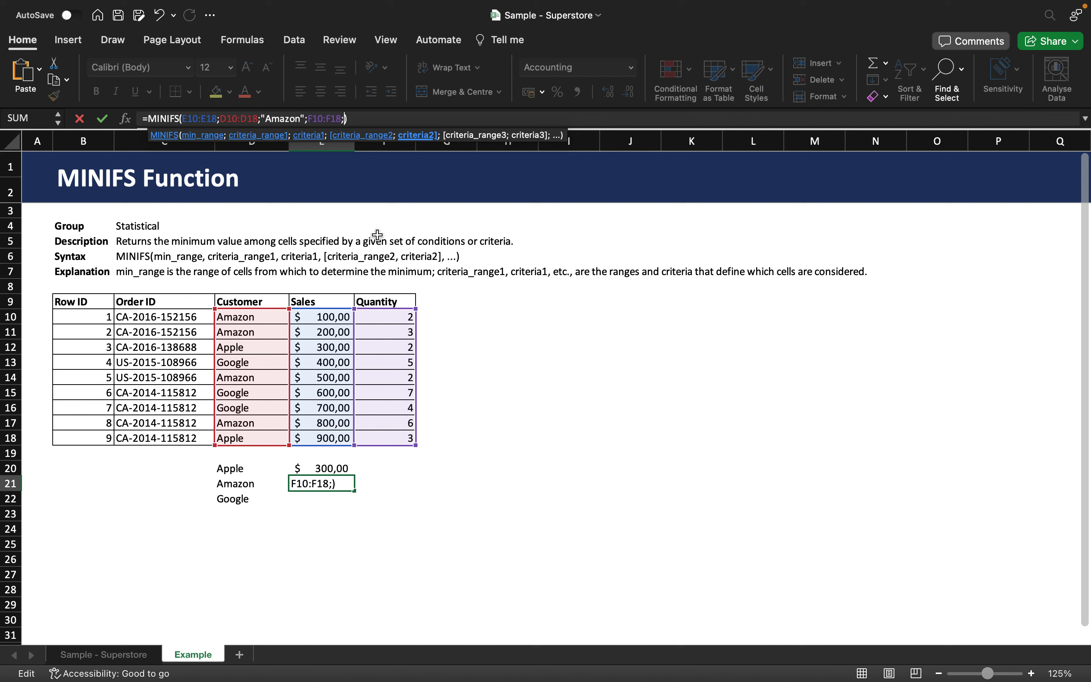
{"action": "type", "text": "\">2\""}
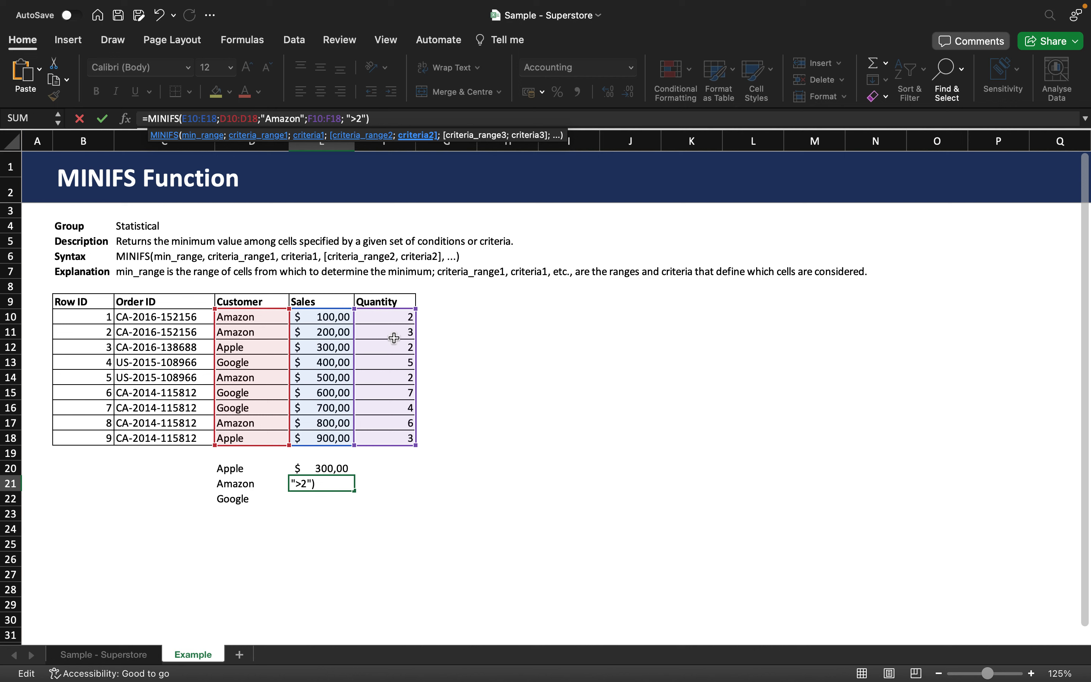
{"action": "left_click", "coordinate": [427, 120]}
{"action": "key", "text": "Return"}
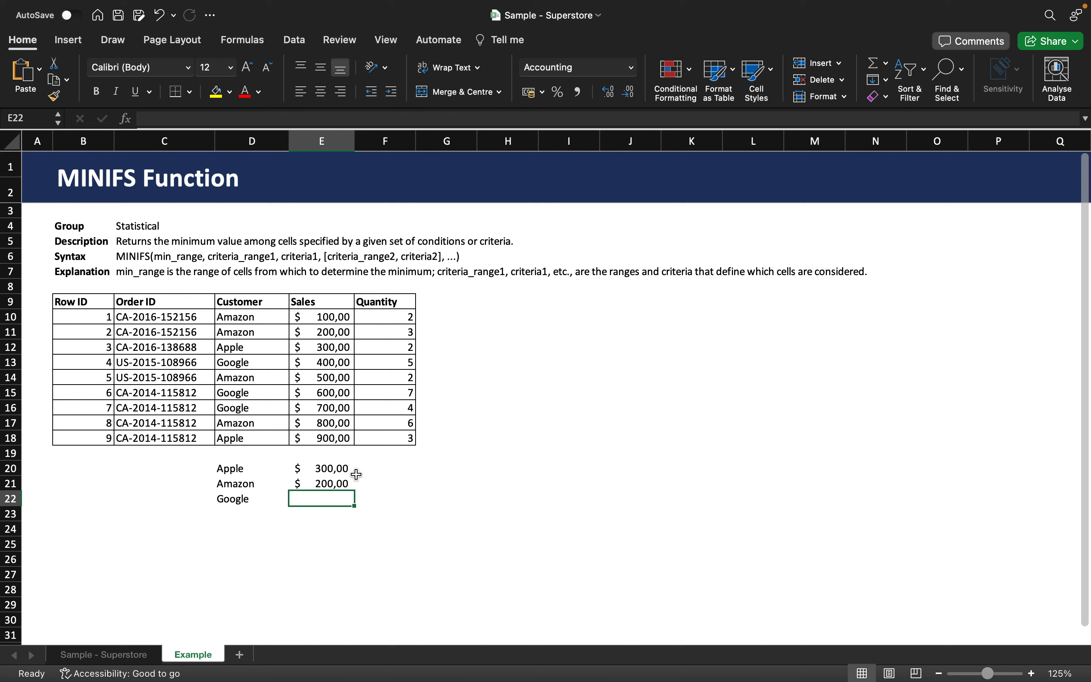
- Change E21's quantity condition from ">2" to ">5", giving $ 800,00
{"action": "left_click", "coordinate": [310, 481]}
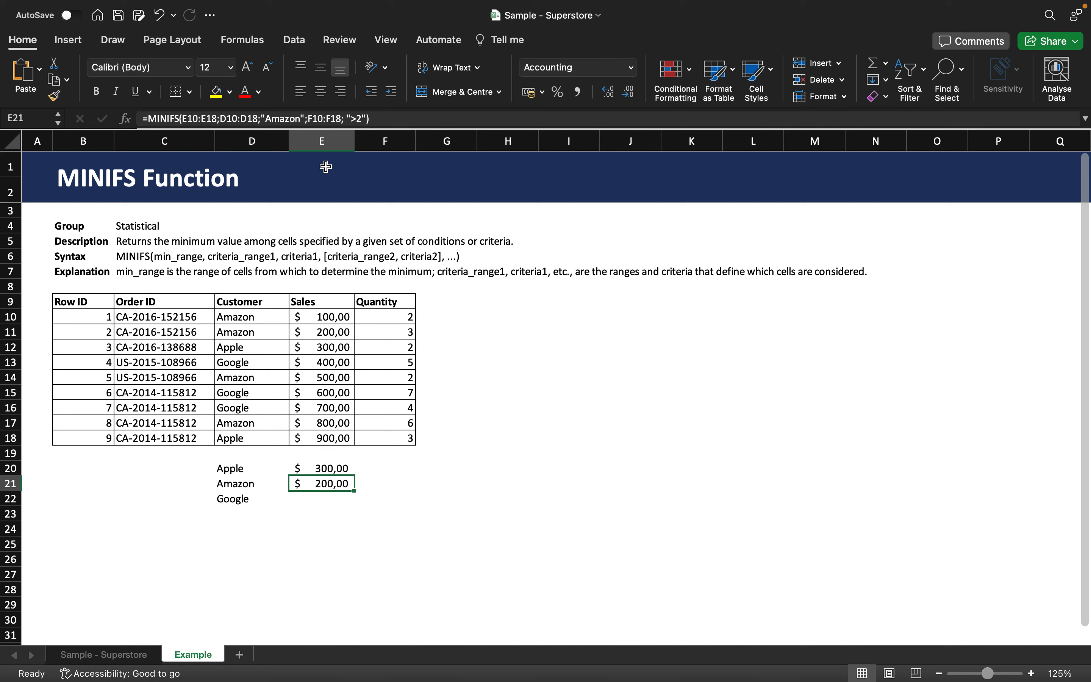
{"action": "left_click", "coordinate": [361, 118]}
{"action": "key", "text": "BackSpace"}
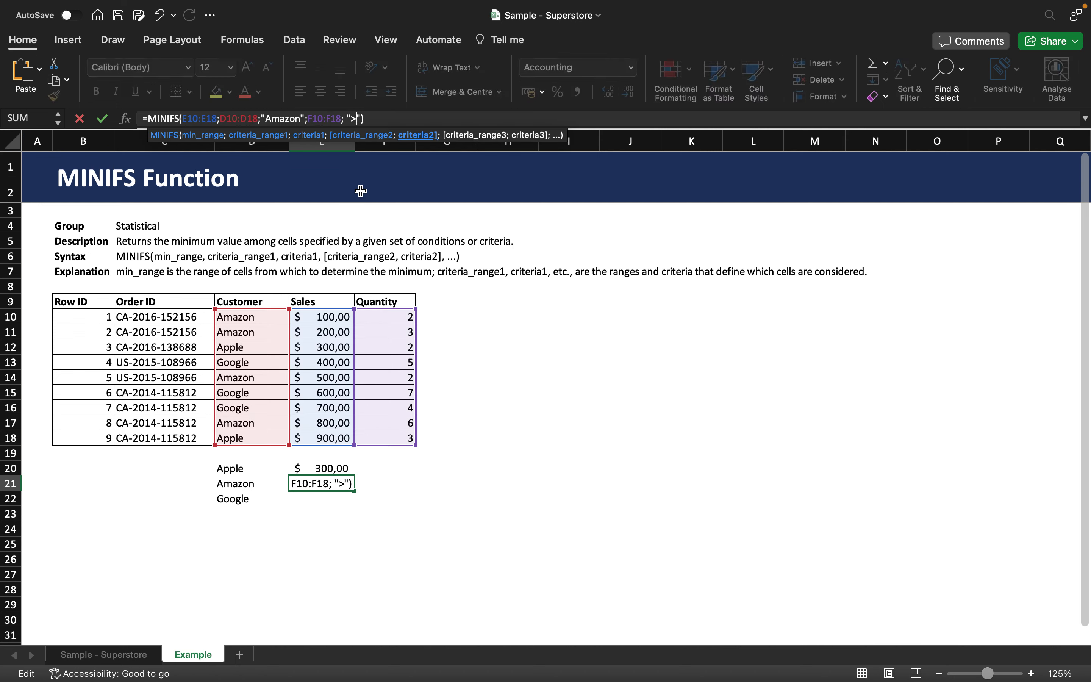
{"action": "type", "text": "5"}
{"action": "key", "text": "Return"}
- Verify the result against row 17: Amazon, sale 800, quantity 6
{"action": "left_click", "coordinate": [320, 420]}
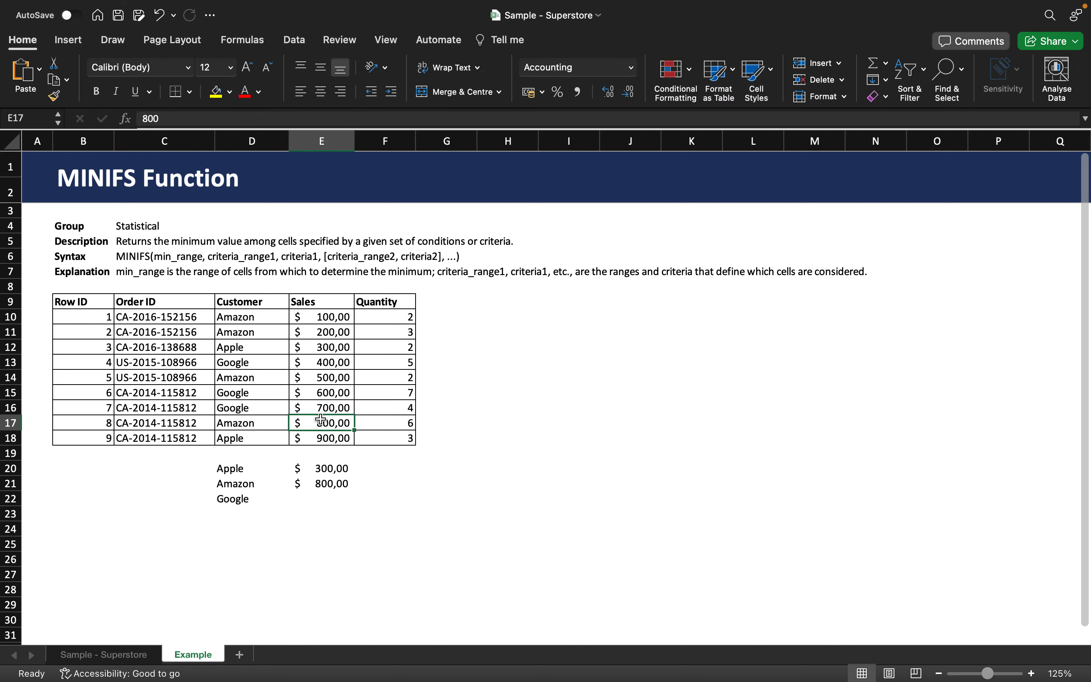
{"action": "left_click", "coordinate": [399, 425]}
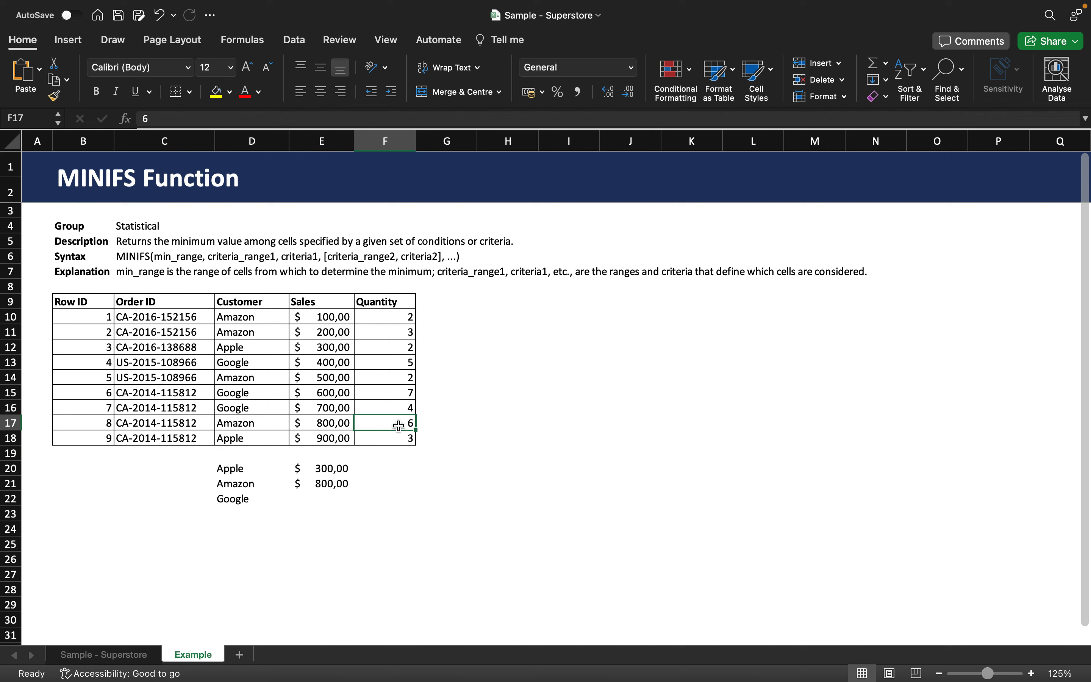
{"action": "left_click", "coordinate": [259, 423]}
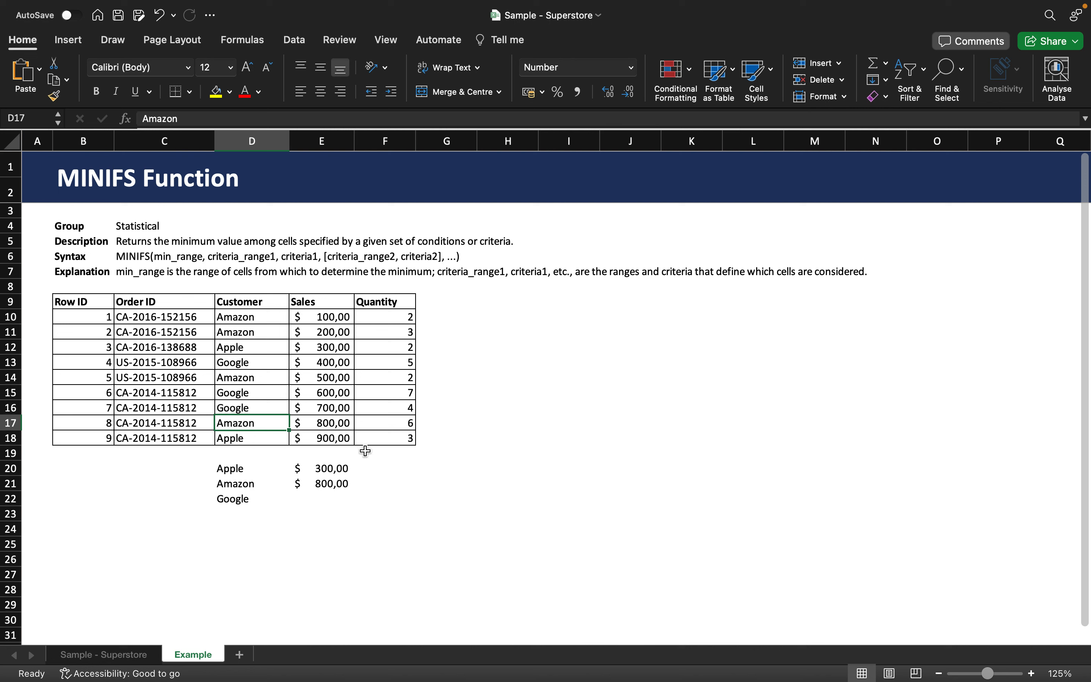
{"action": "left_click", "coordinate": [330, 426]}
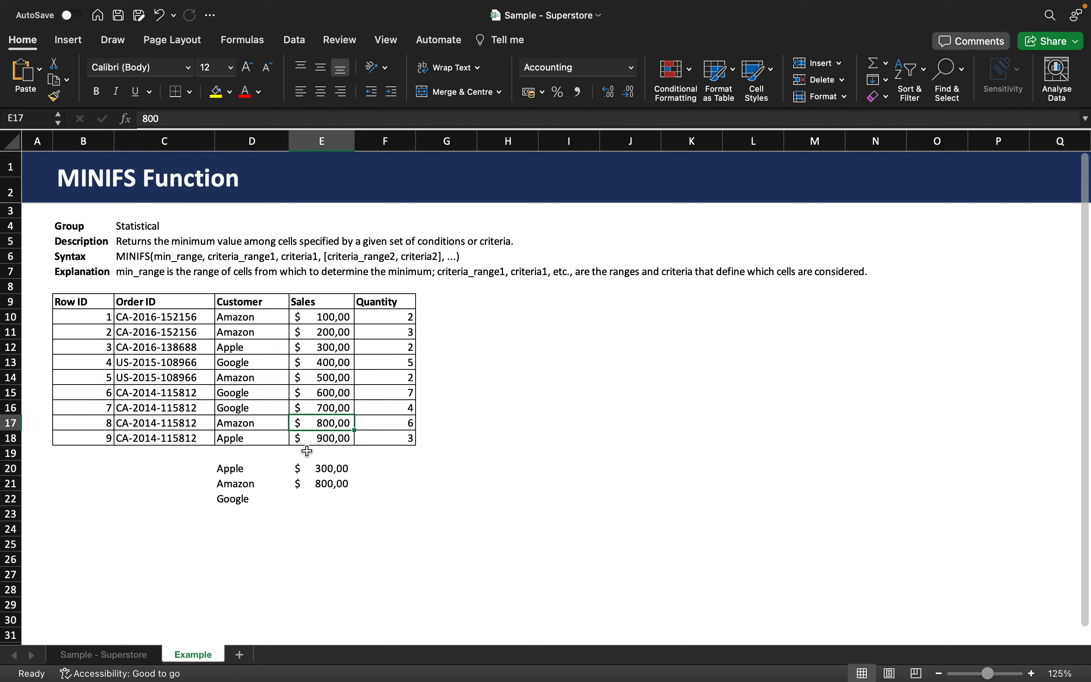
{"action": "left_click", "coordinate": [323, 497]}
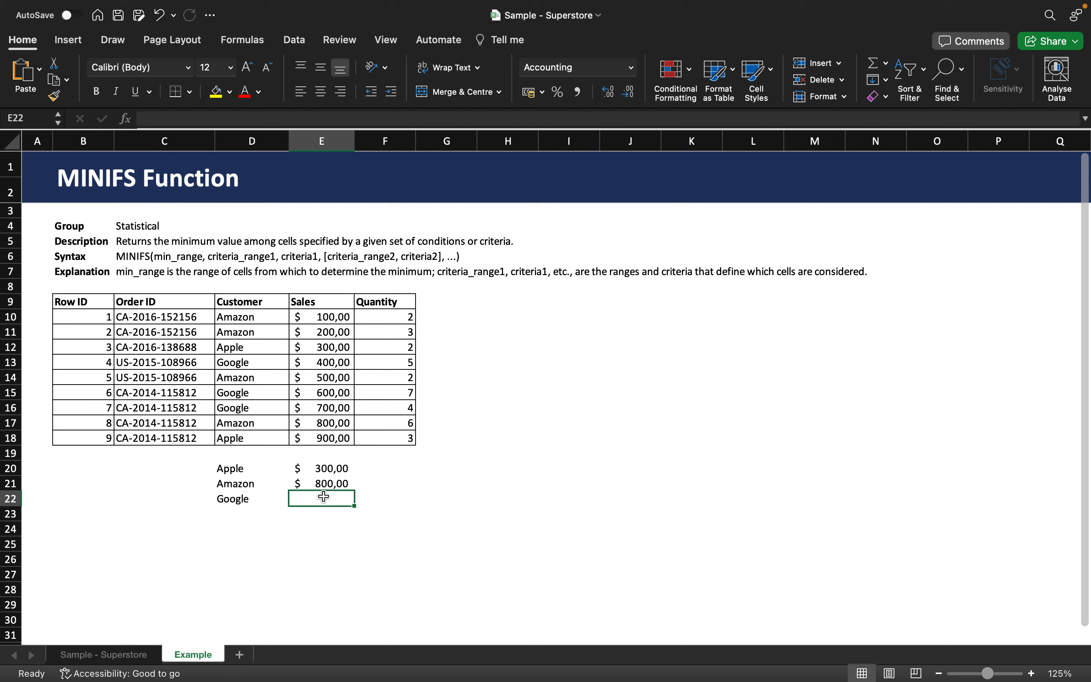
- Enter =MINIFS(F10:F18;D10:D18;"Google") in E22, returning the lowest Google quantity, 4
{"action": "type", "text": "="}
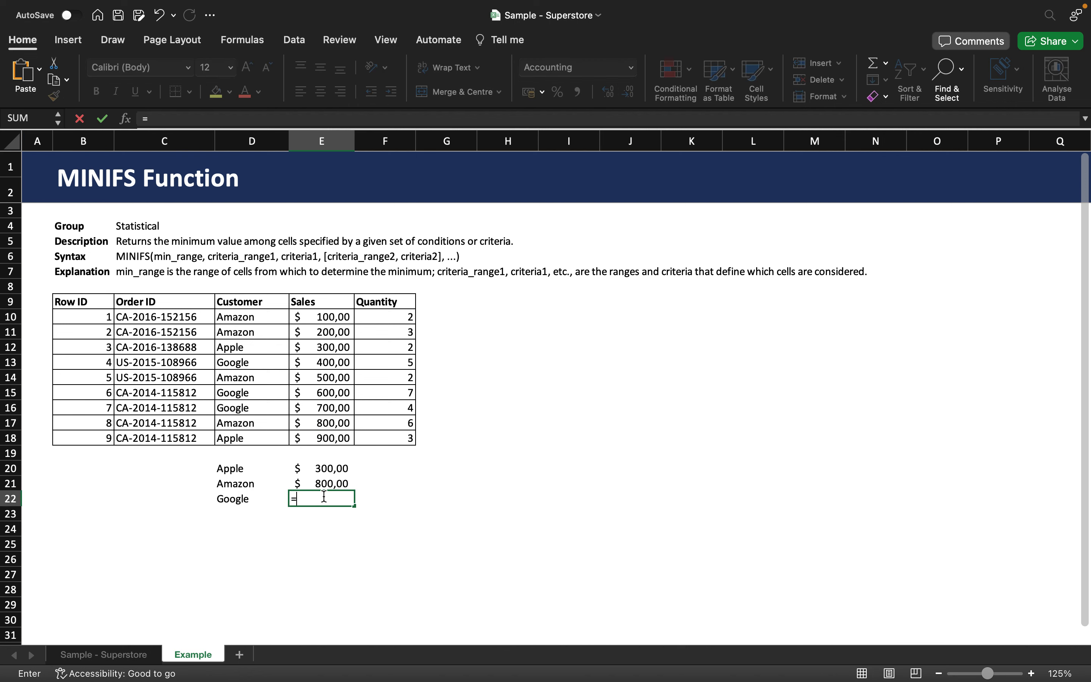
{"action": "type", "text": "MI"}
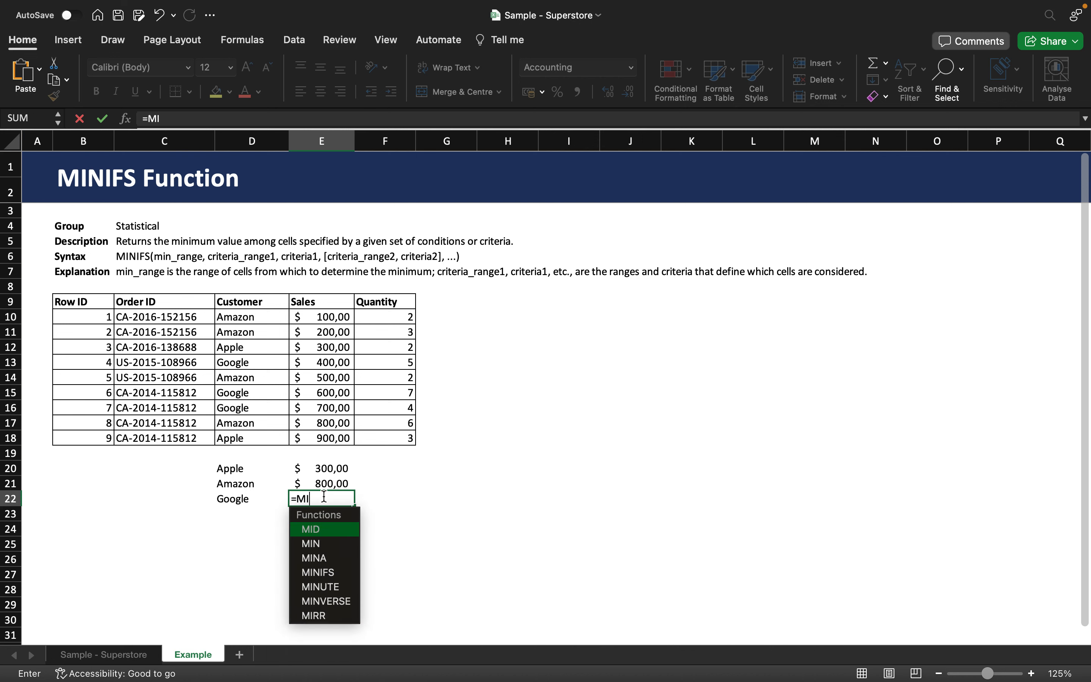
{"action": "type", "text": "NIFS("}
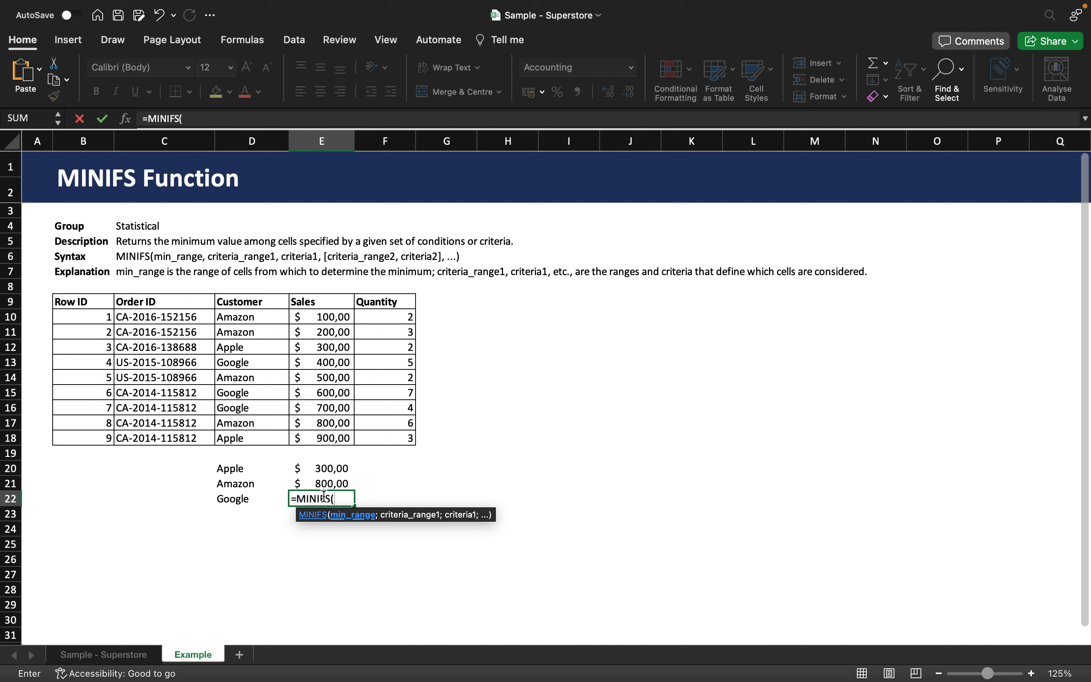
{"action": "left_click", "coordinate": [337, 319]}
{"action": "left_click_drag", "start_coordinate": [391, 318], "coordinate": [379, 434]}
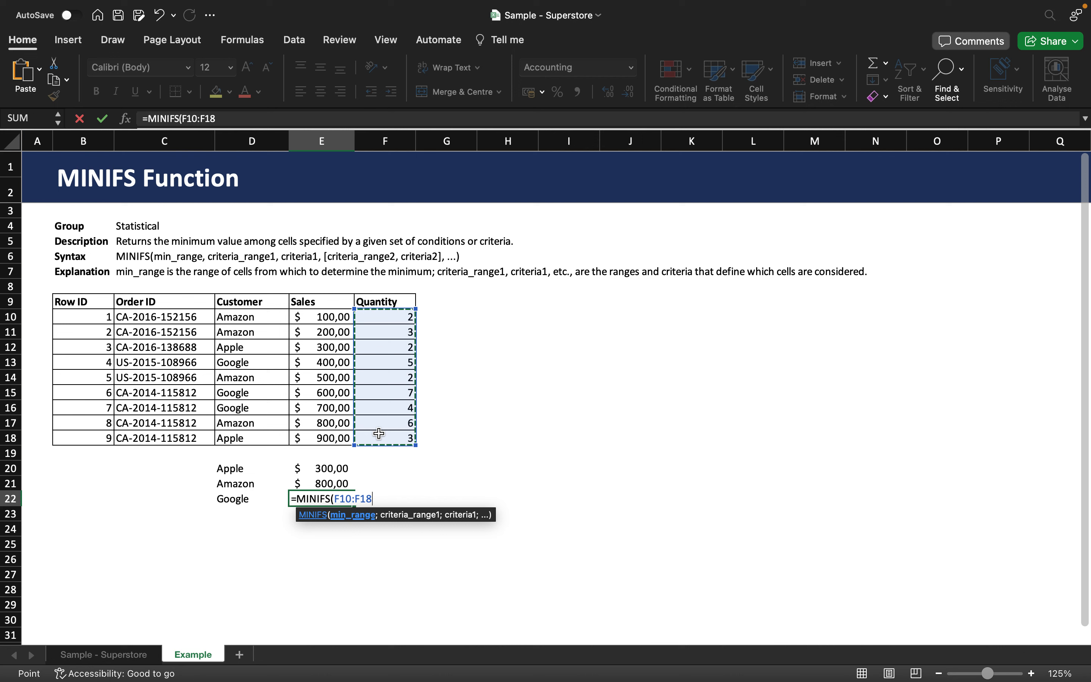
{"action": "type", "text": ";"}
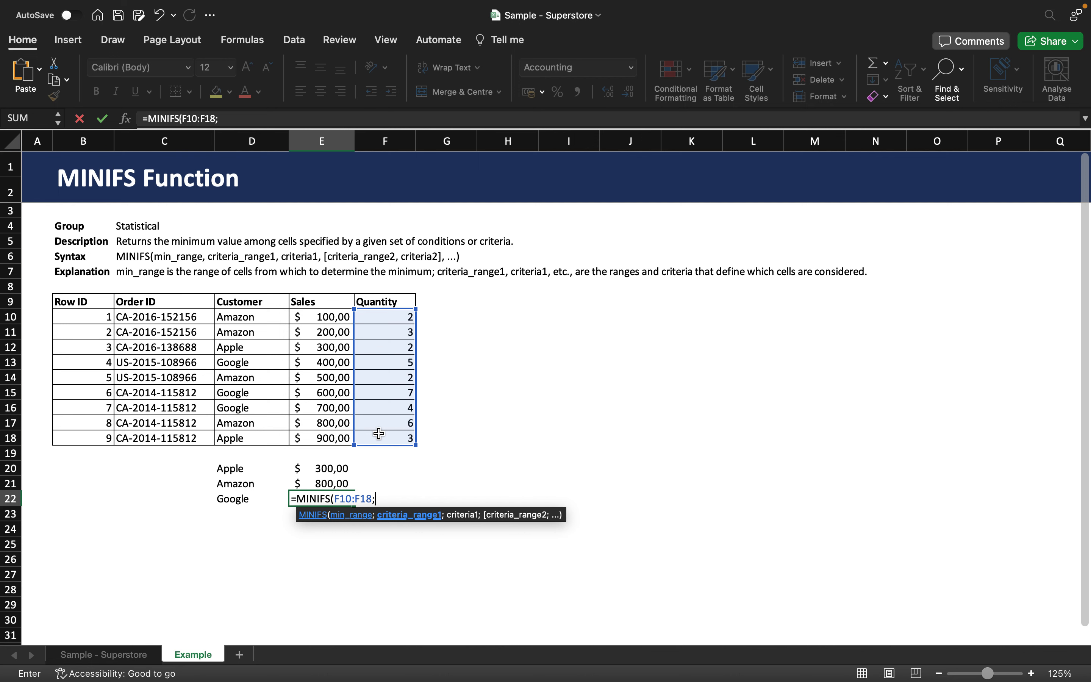
{"action": "left_click_drag", "start_coordinate": [238, 317], "coordinate": [222, 430]}
{"action": "type", "text": ";"}
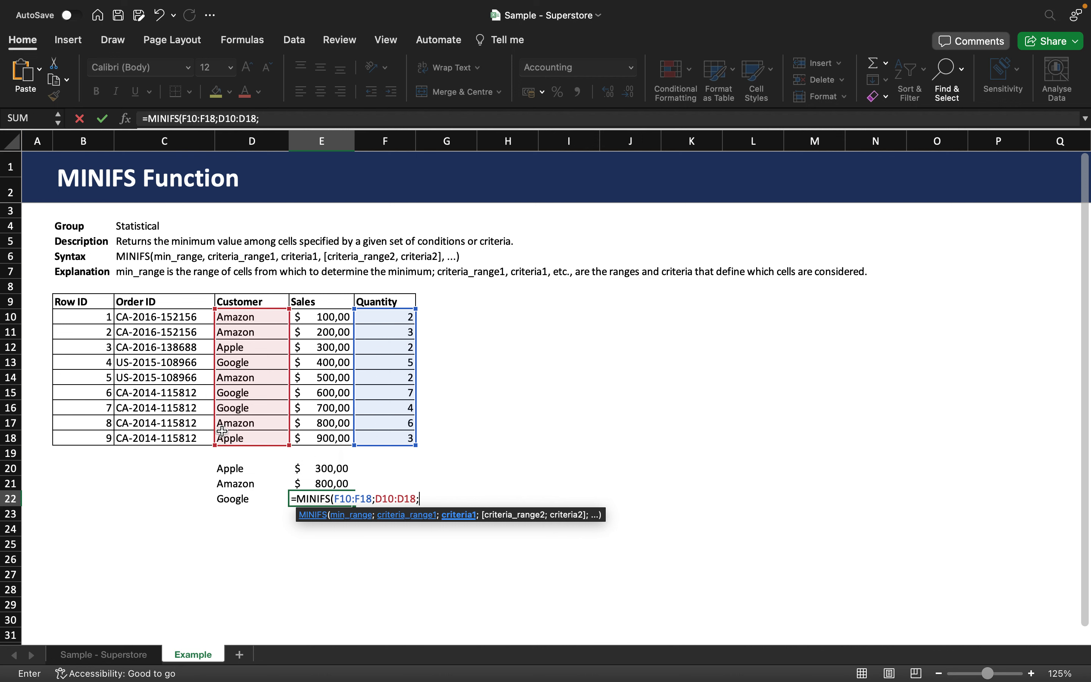
{"action": "type", "text": "\"Google\")"}
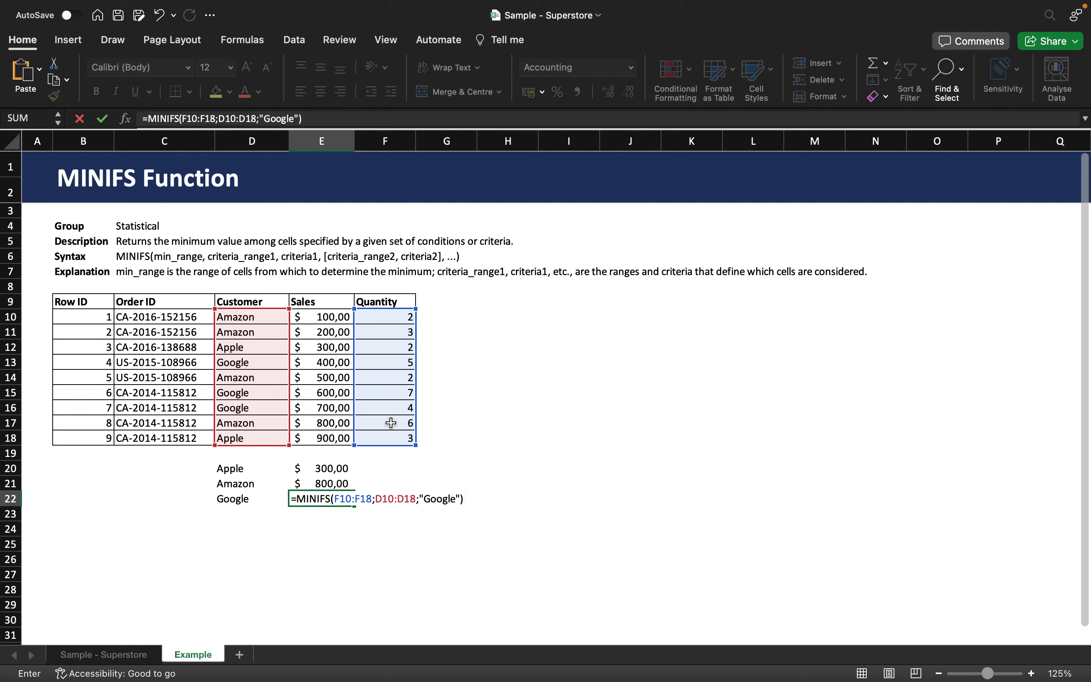
{"action": "key", "text": "Return"}
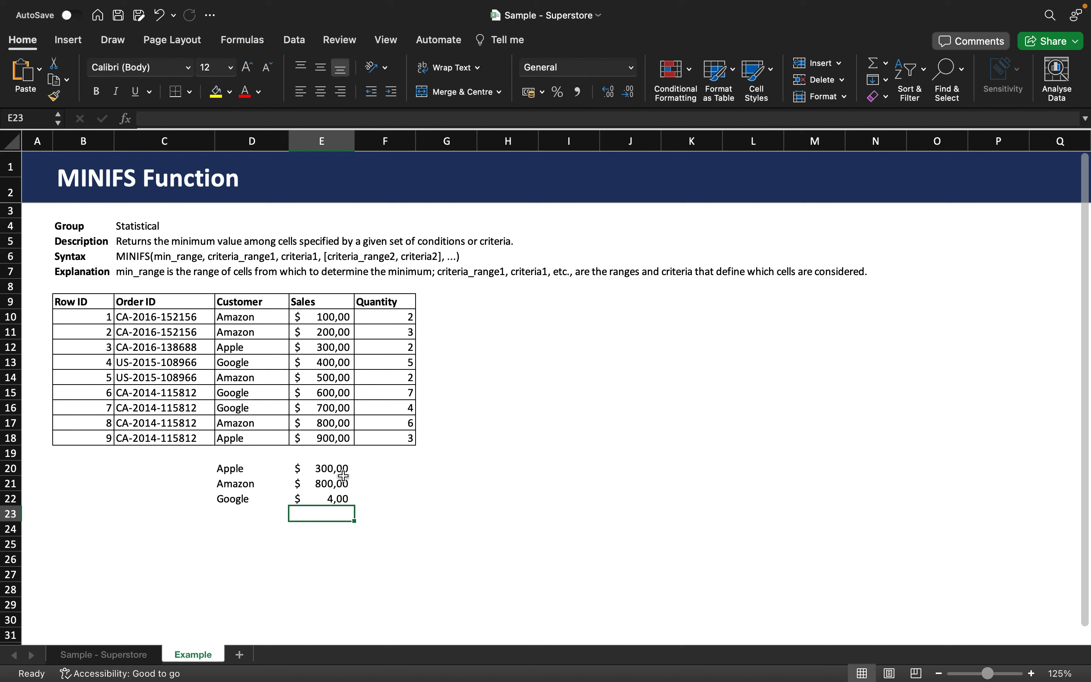
{"action": "left_click", "coordinate": [298, 503]}
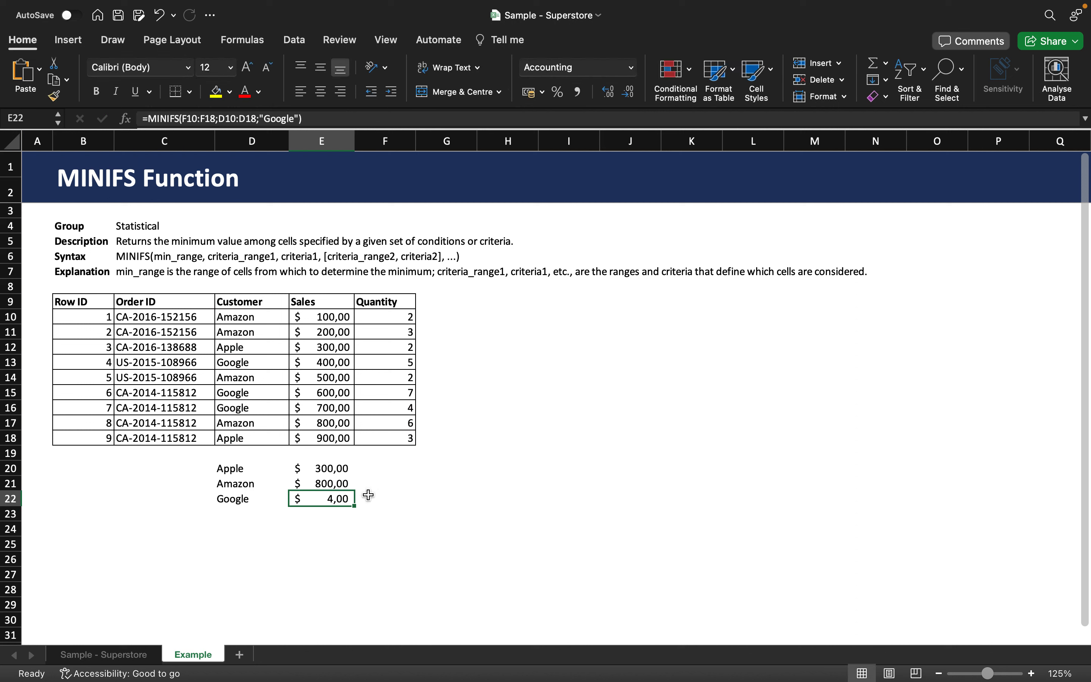
- Apply the Number format to E22 from the Home tab's format list, showing 4,00
{"action": "left_click", "coordinate": [624, 71]}
{"action": "left_click", "coordinate": [631, 67]}
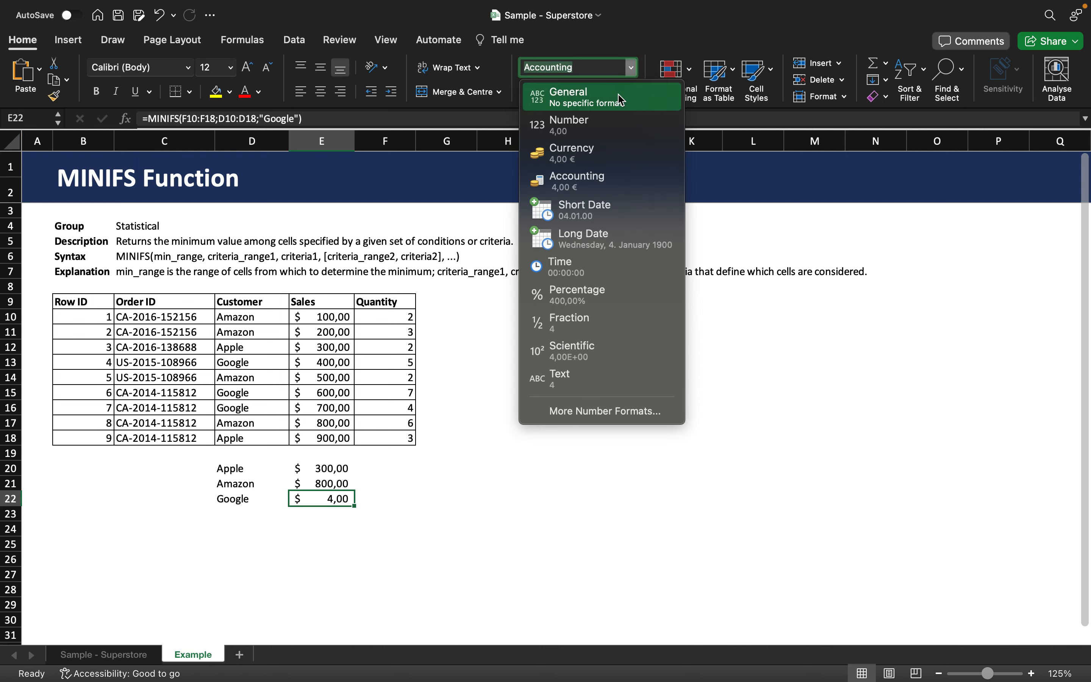
{"action": "left_click", "coordinate": [602, 122]}
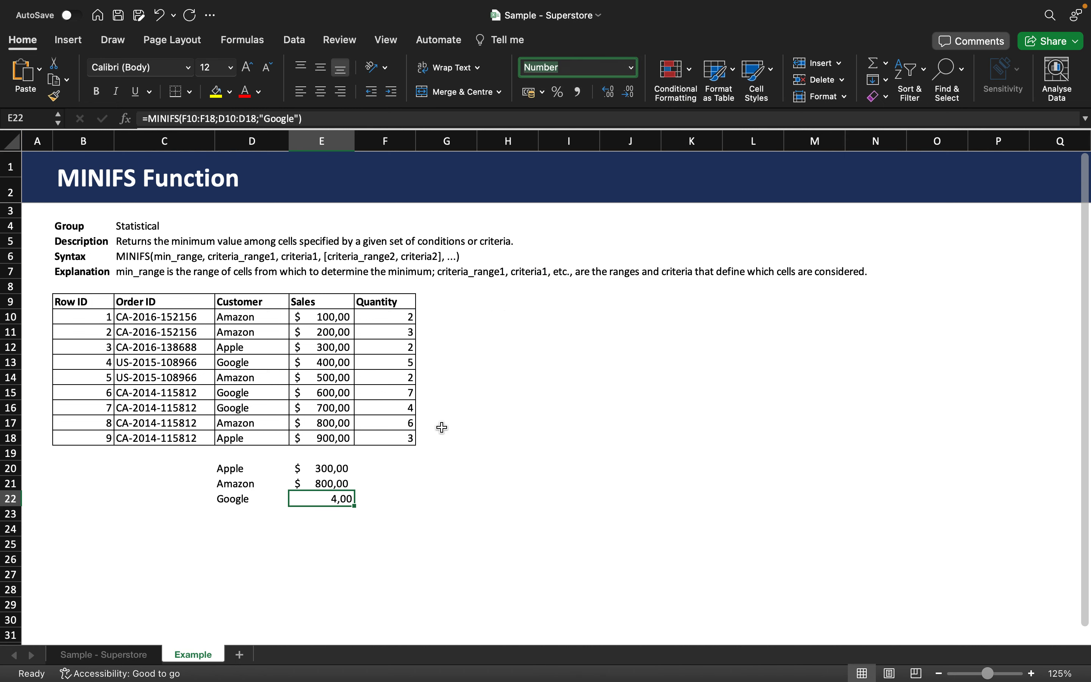
{"action": "left_click", "coordinate": [371, 507]}
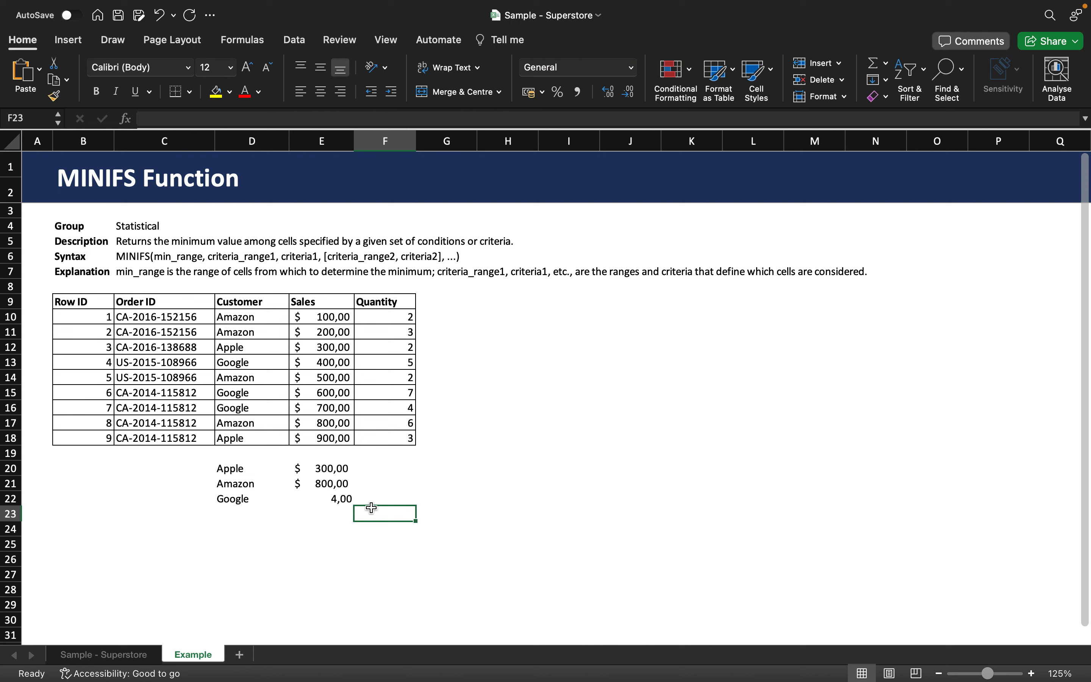
{"action": "left_click", "coordinate": [327, 499]}
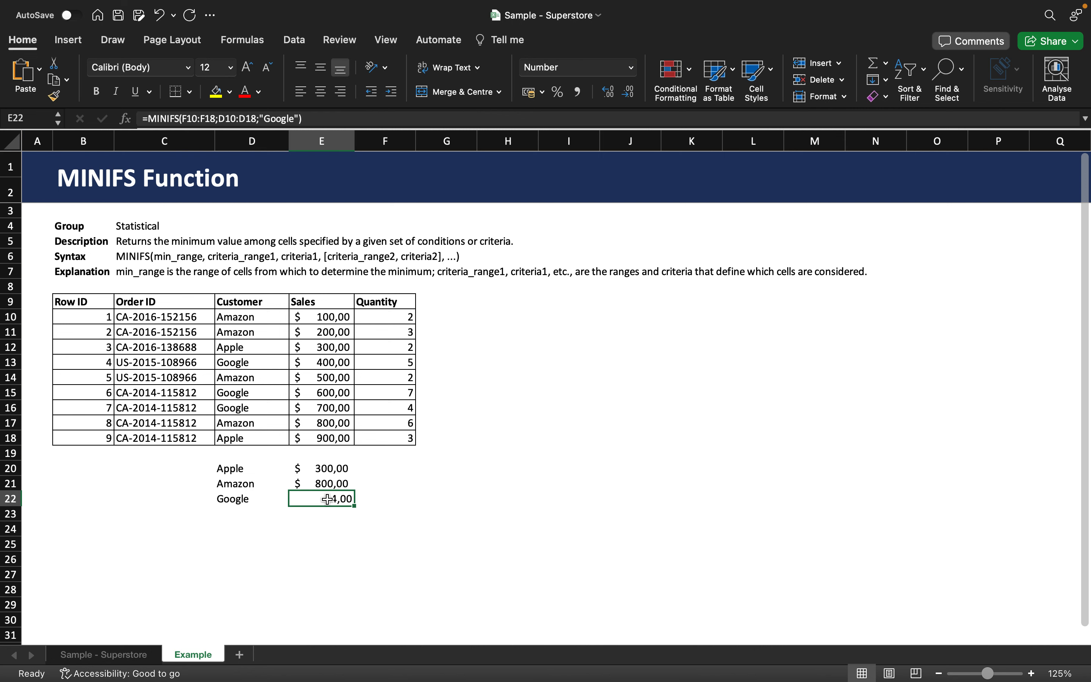